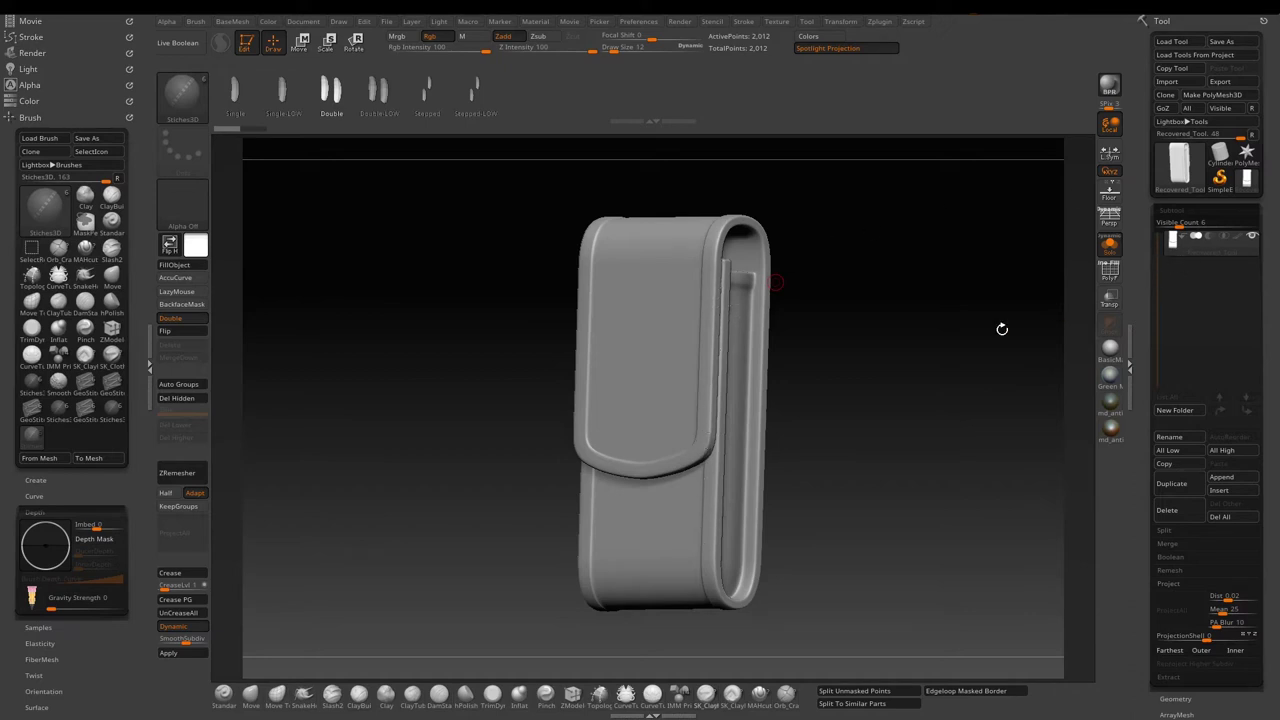
Duplicate the pouch subtool and display the copy's polygroups and wireframe
left_click(1186, 489)
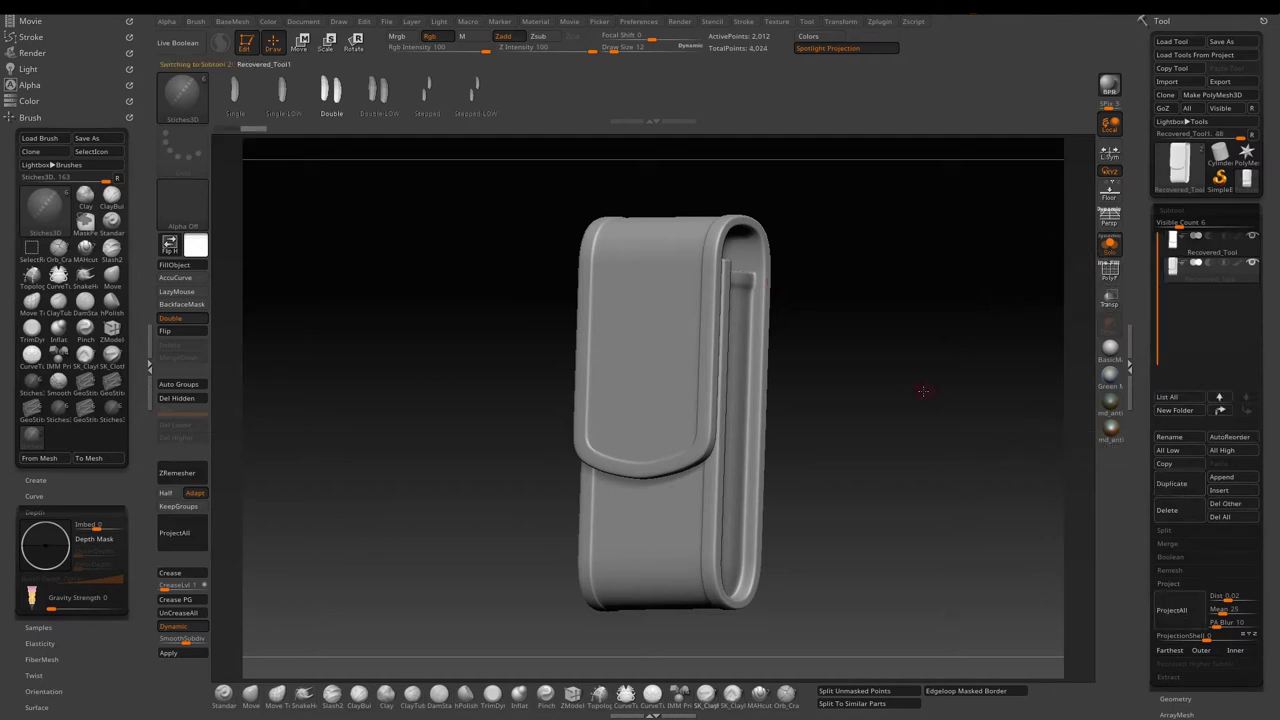
mouse_move(923, 388)
left_mouse_down()
mouse_move(920, 376)
mouse_move(945, 560)
left_mouse_up()
key("shift+f")
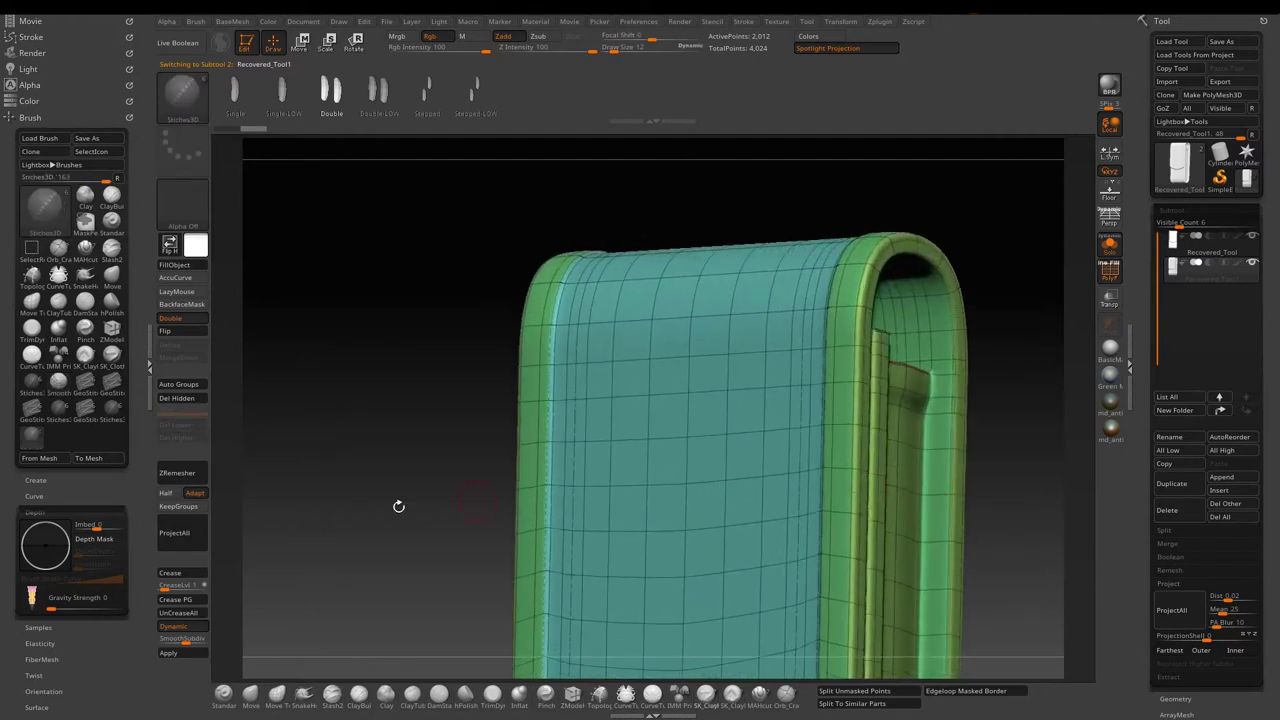
Turn off Dynamic Subdiv on the duplicate and remove all of its creases
left_click_drag(371, 409, 279, 295, "alt")
left_click(173, 626)
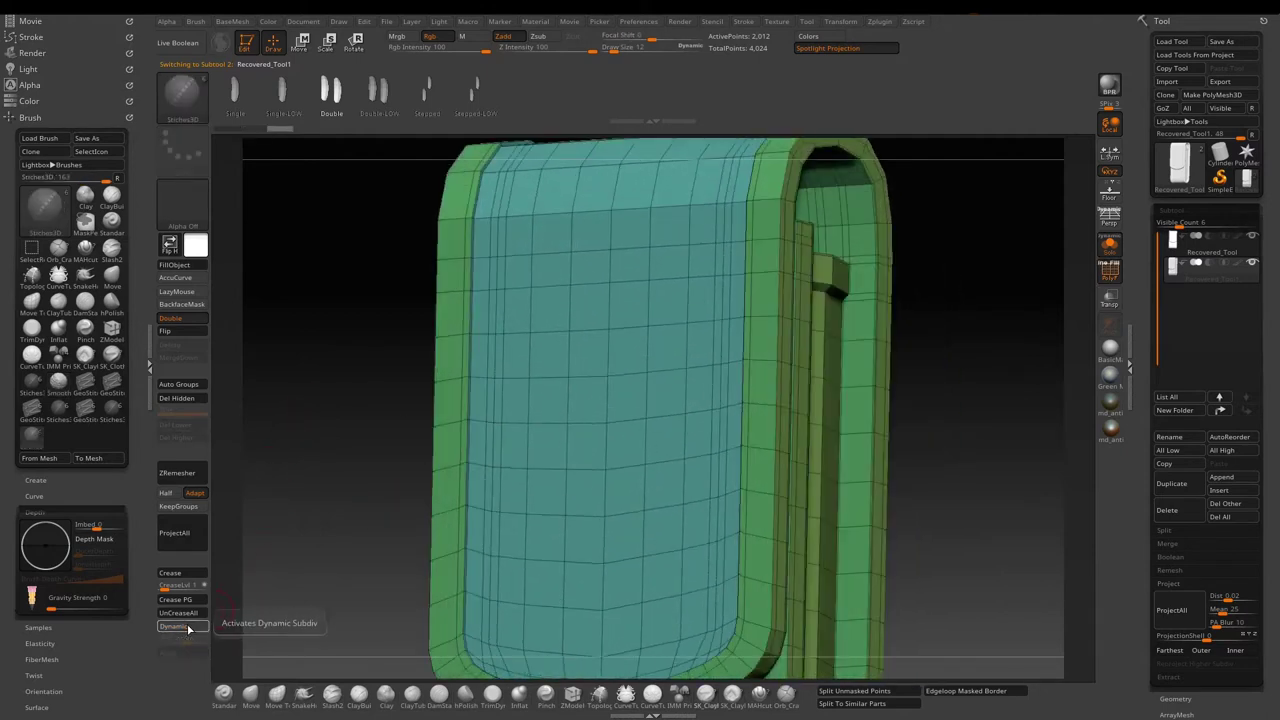
left_click(185, 601)
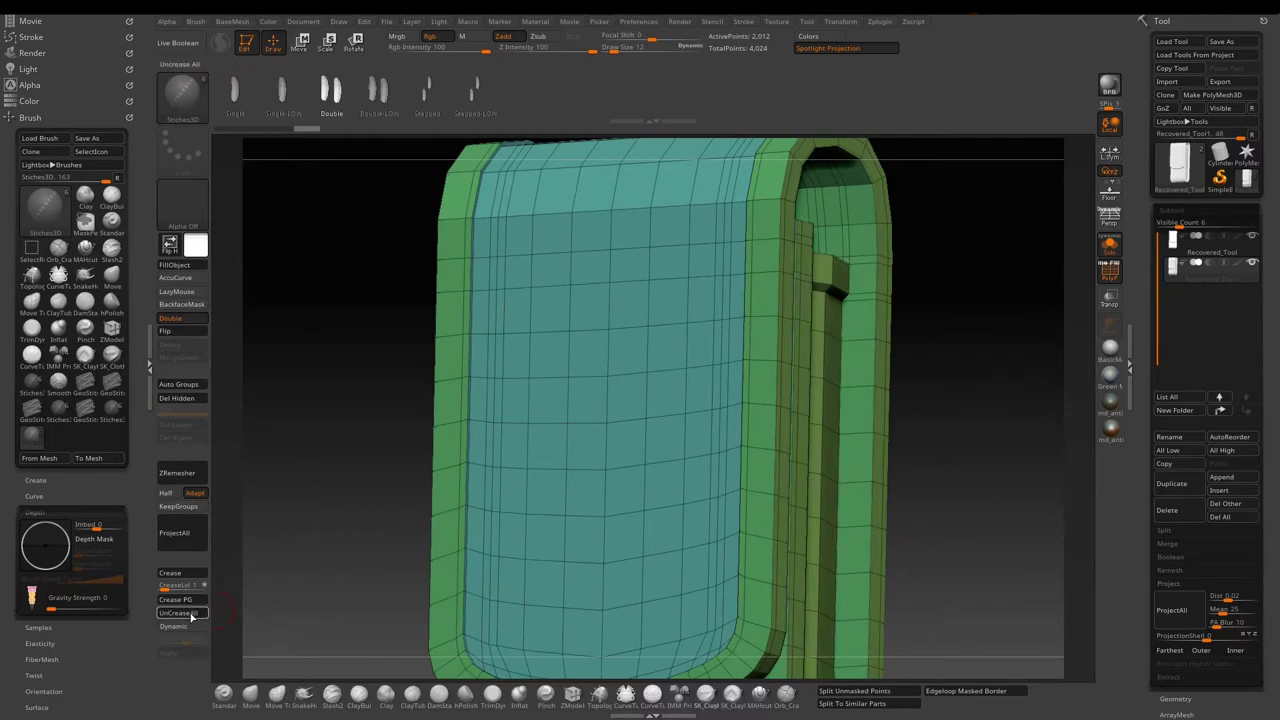
ZRemesh the duplicate pouch with KeepGroups enabled, SmoothGroups at its minimum and the Same polygon count option
left_click_drag(970, 484, 954, 430, "alt")
scroll(1145, 557, "down", 5)
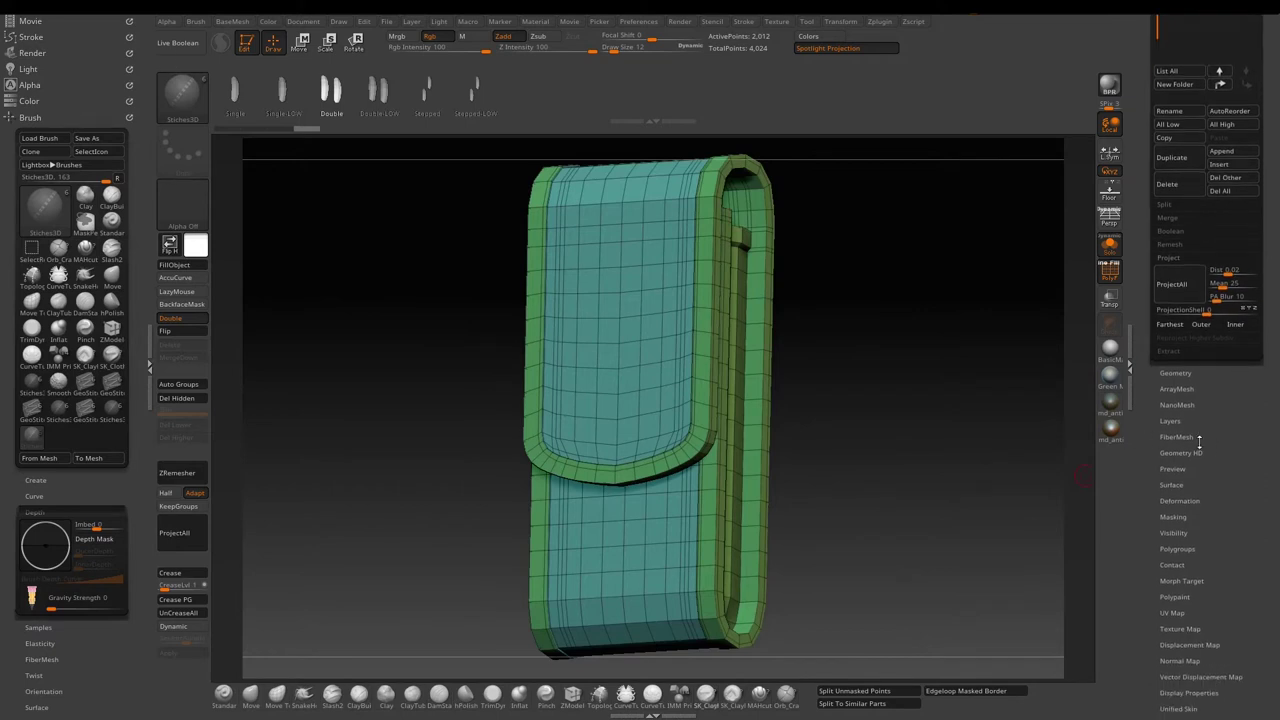
left_click_drag(1146, 411, 1163, 427)
left_click(1174, 390)
scroll(1163, 427, "up", 4)
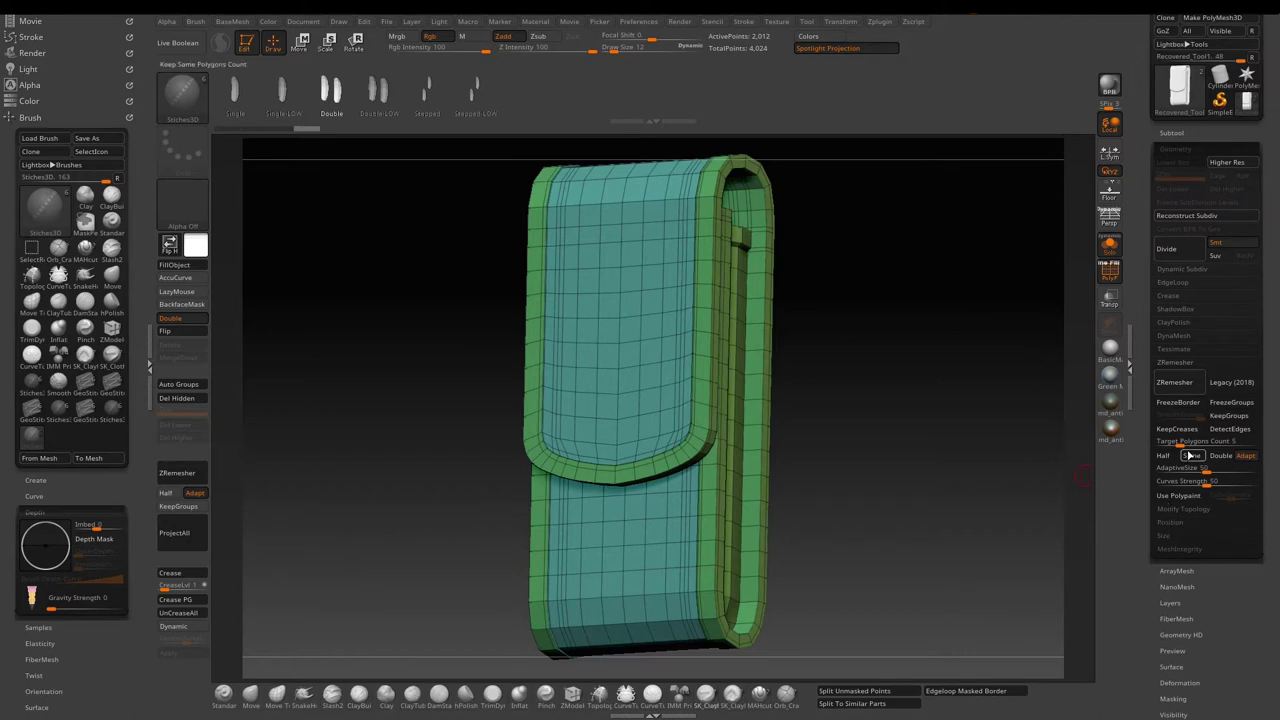
left_click(1227, 418)
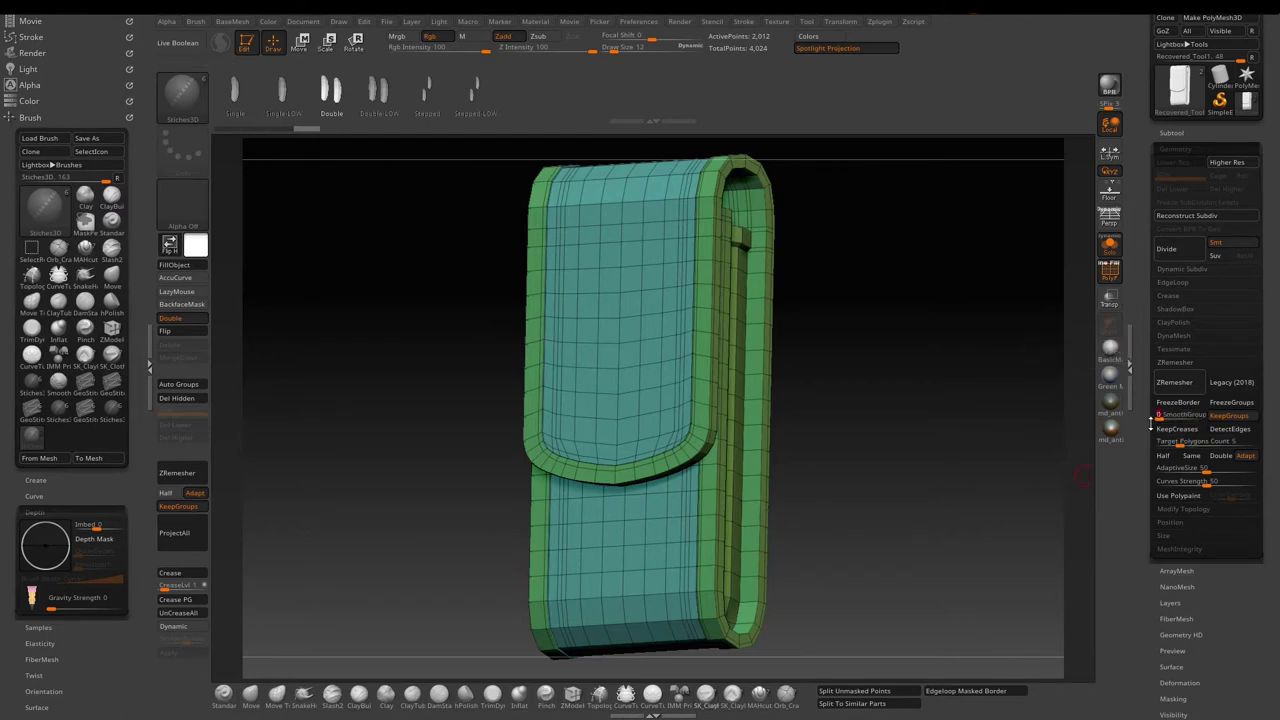
left_click(1192, 456)
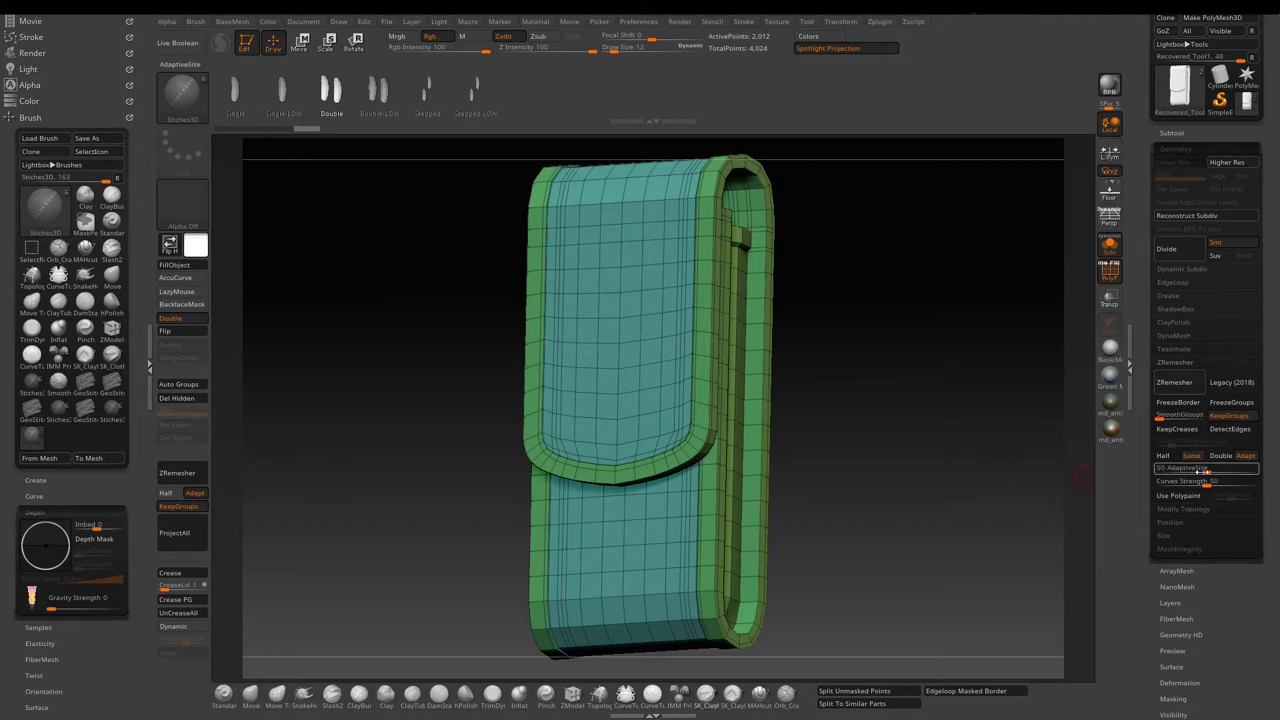
left_click(1175, 383)
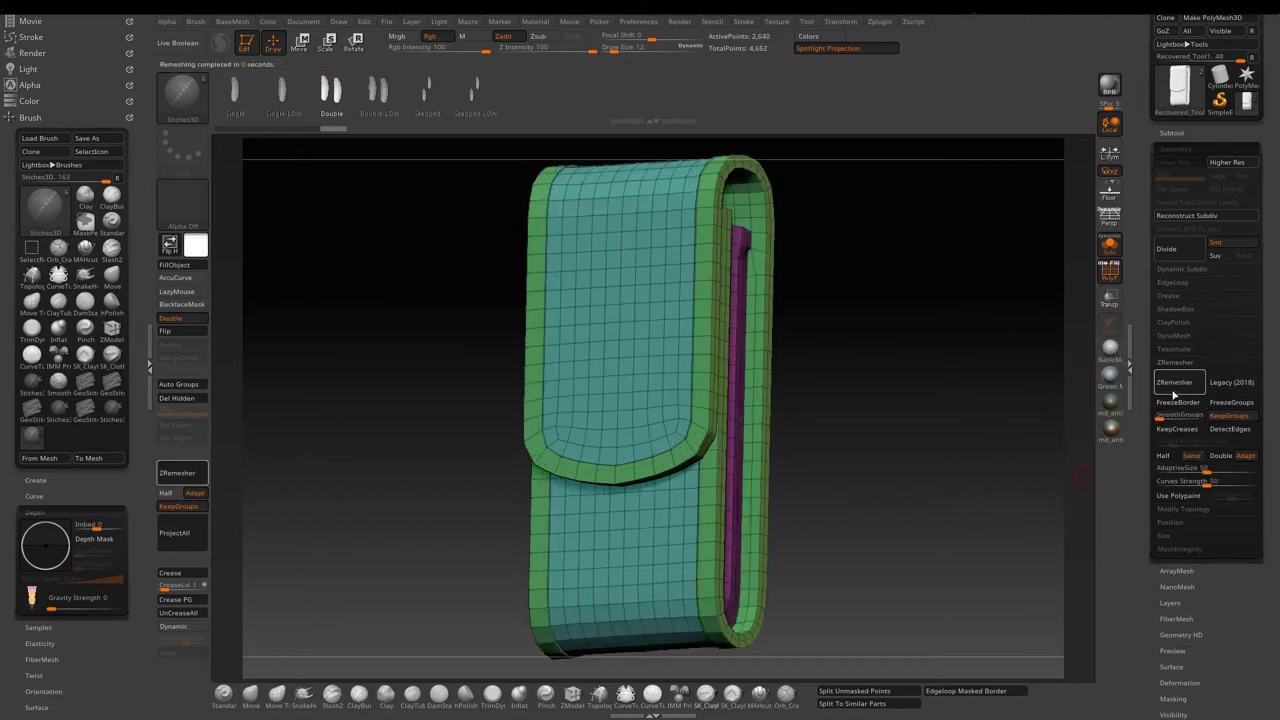
Insert a single edge loop along the middle of the pouch's green border using the ZModeler brush
left_click_drag(900, 405, 926, 493)
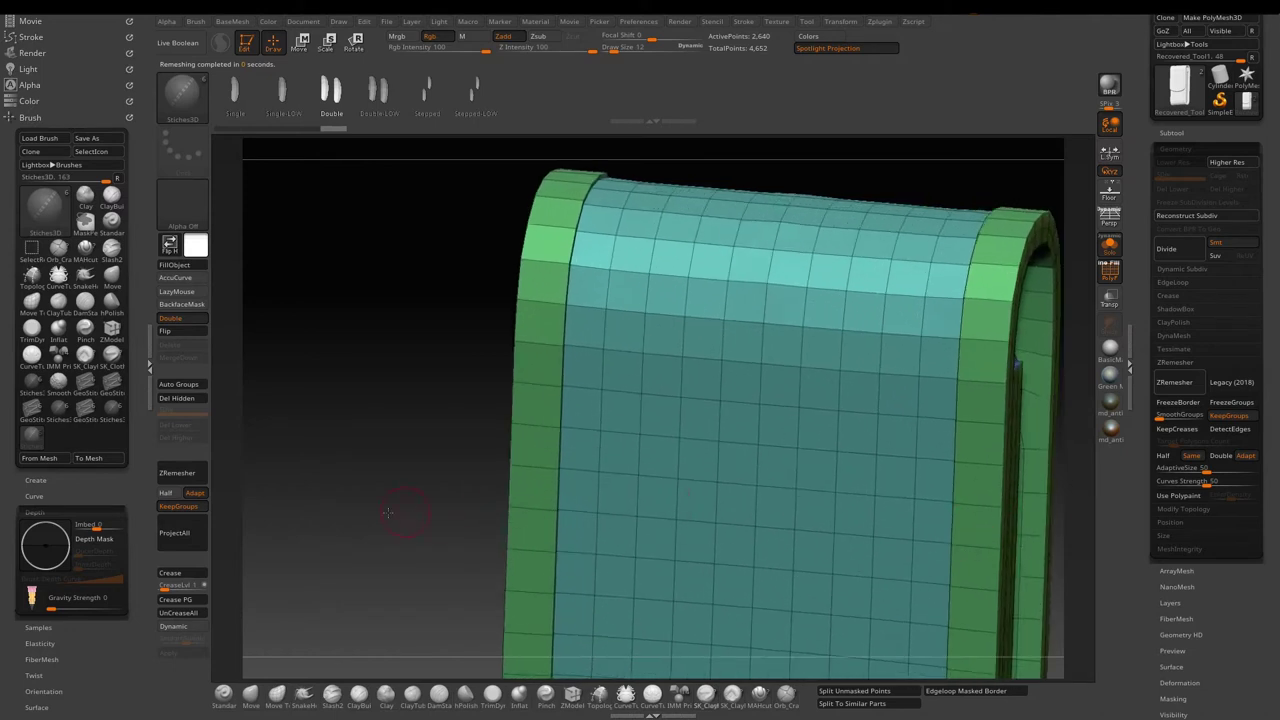
left_click_drag(388, 512, 267, 508, "alt")
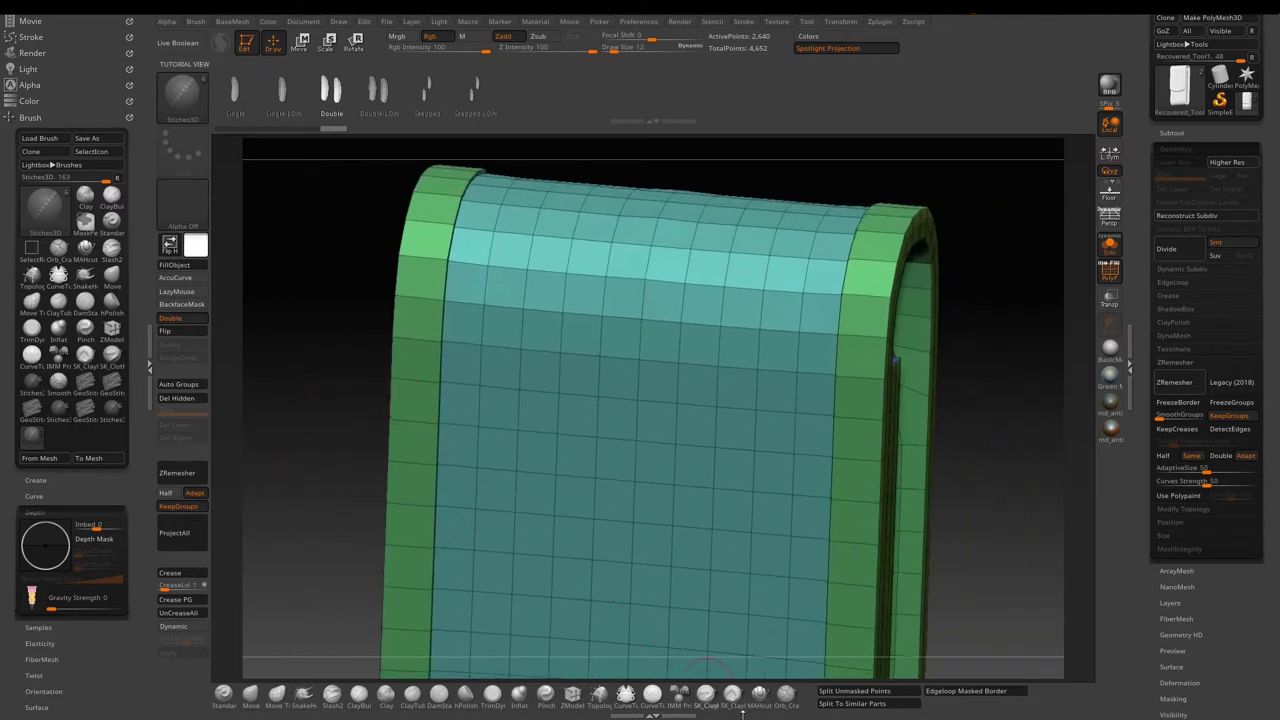
left_click(572, 693)
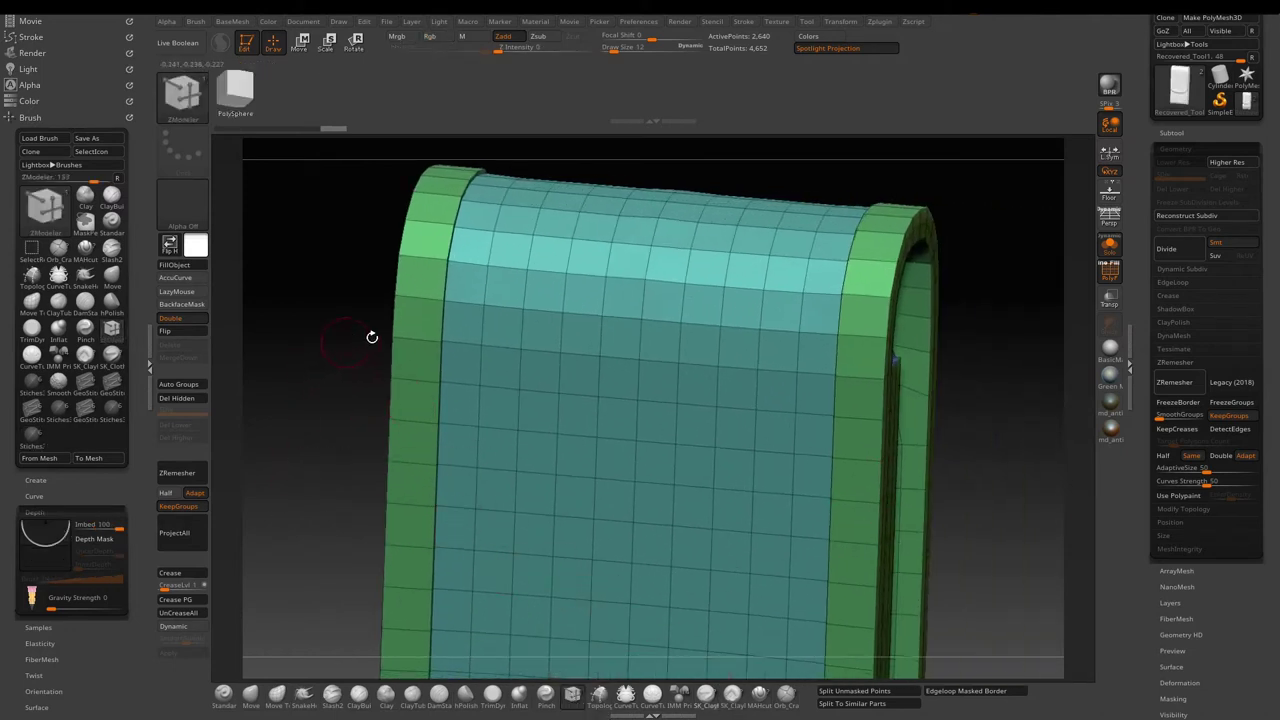
key("space")
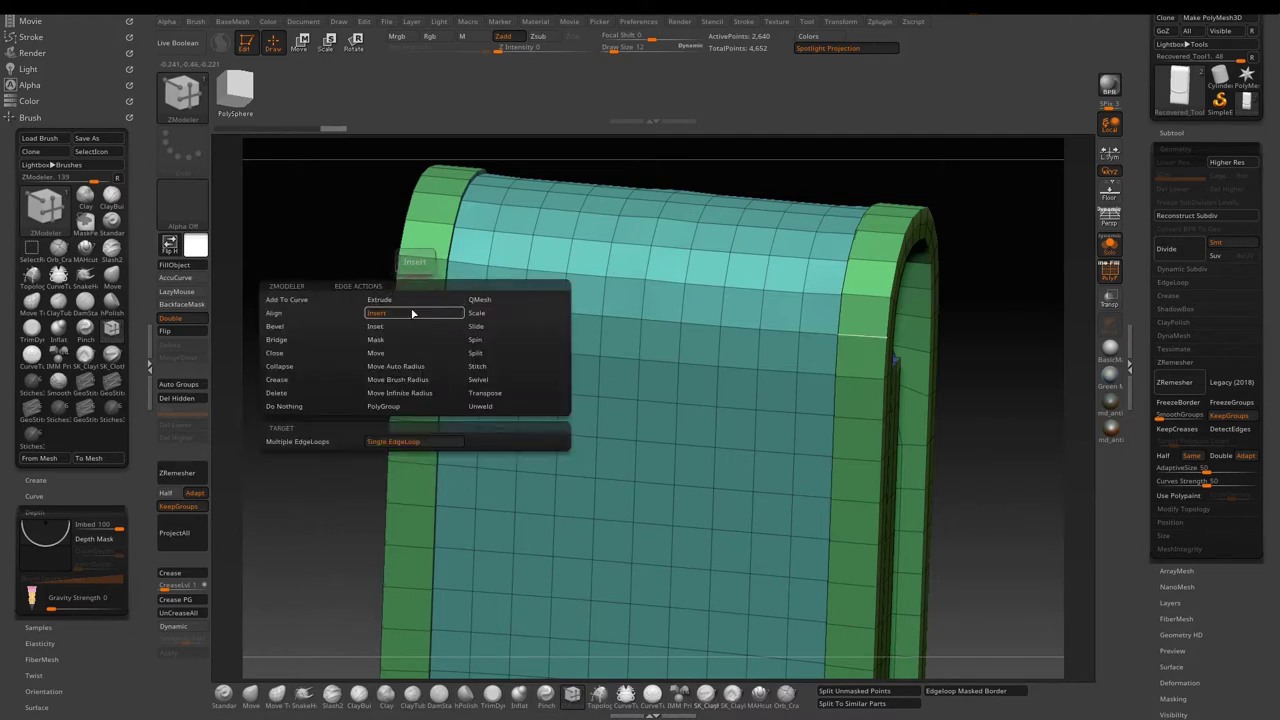
left_click(412, 313)
left_click(417, 298)
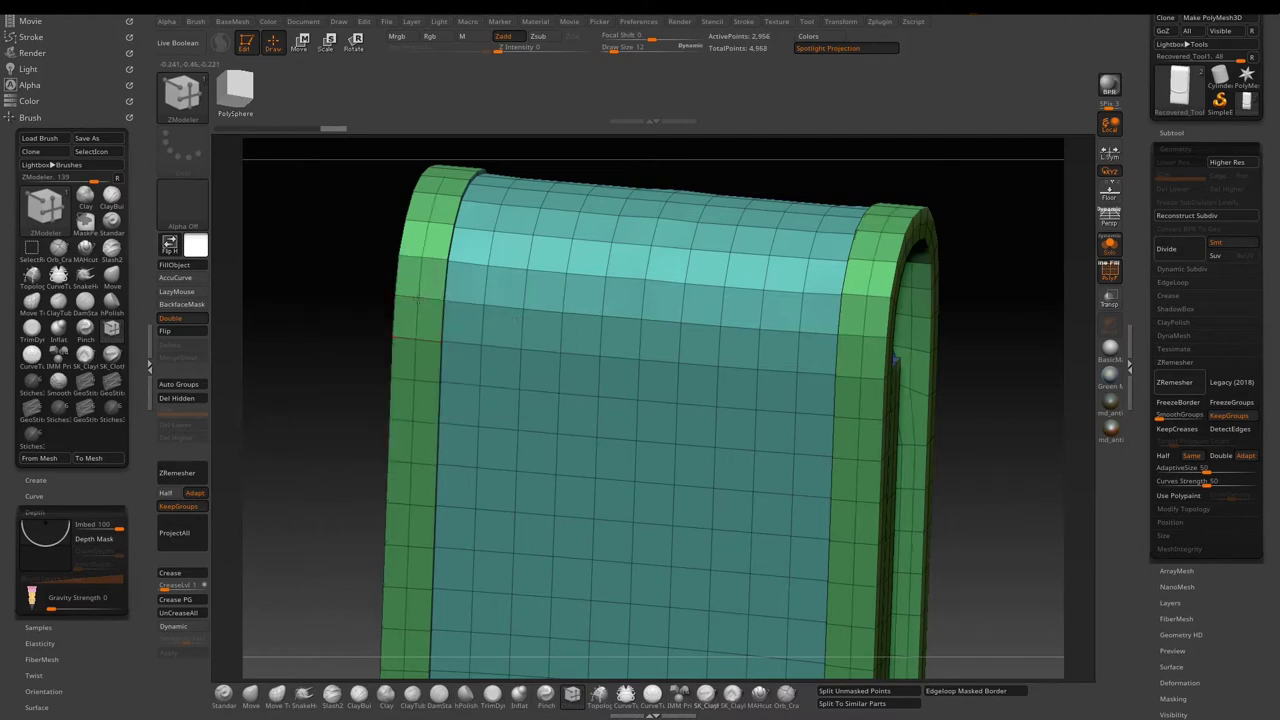
Hide the border's inner polygon loop beside the teal panel to leave an open edge for the stitching
left_click_drag(1009, 403, 1135, 283)
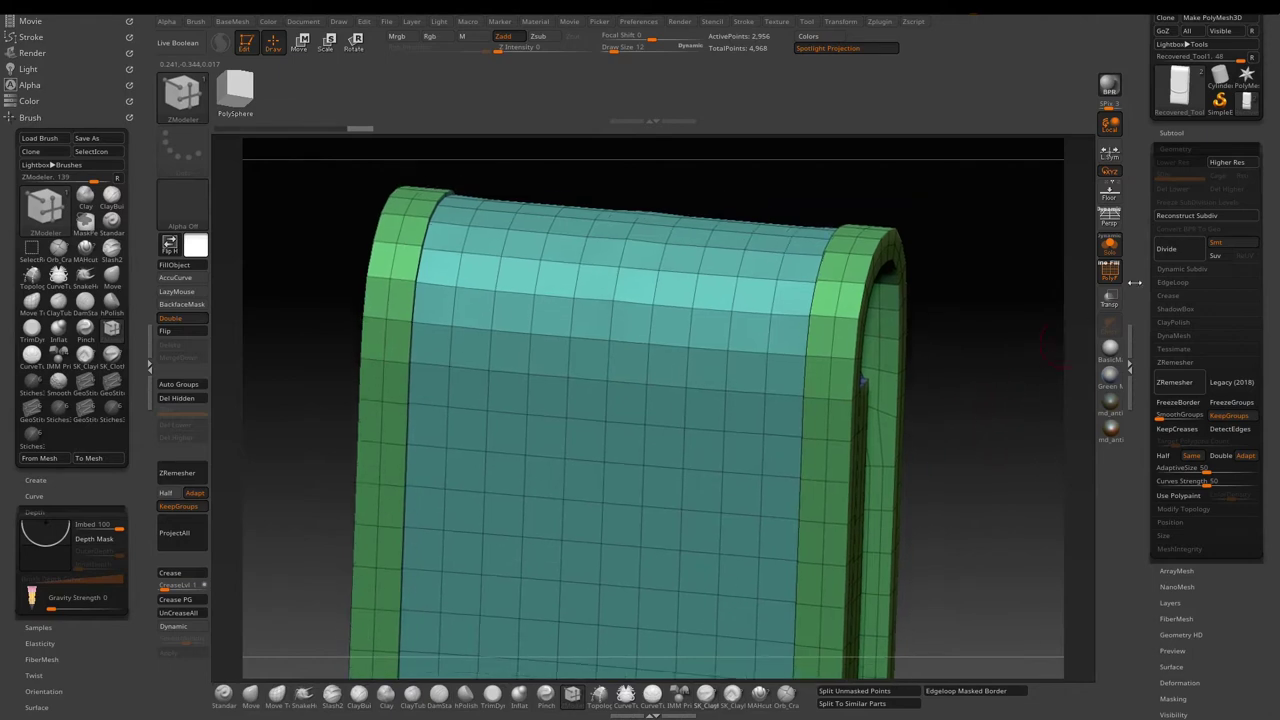
left_click(1166, 133)
left_click_drag(989, 346, 966, 366)
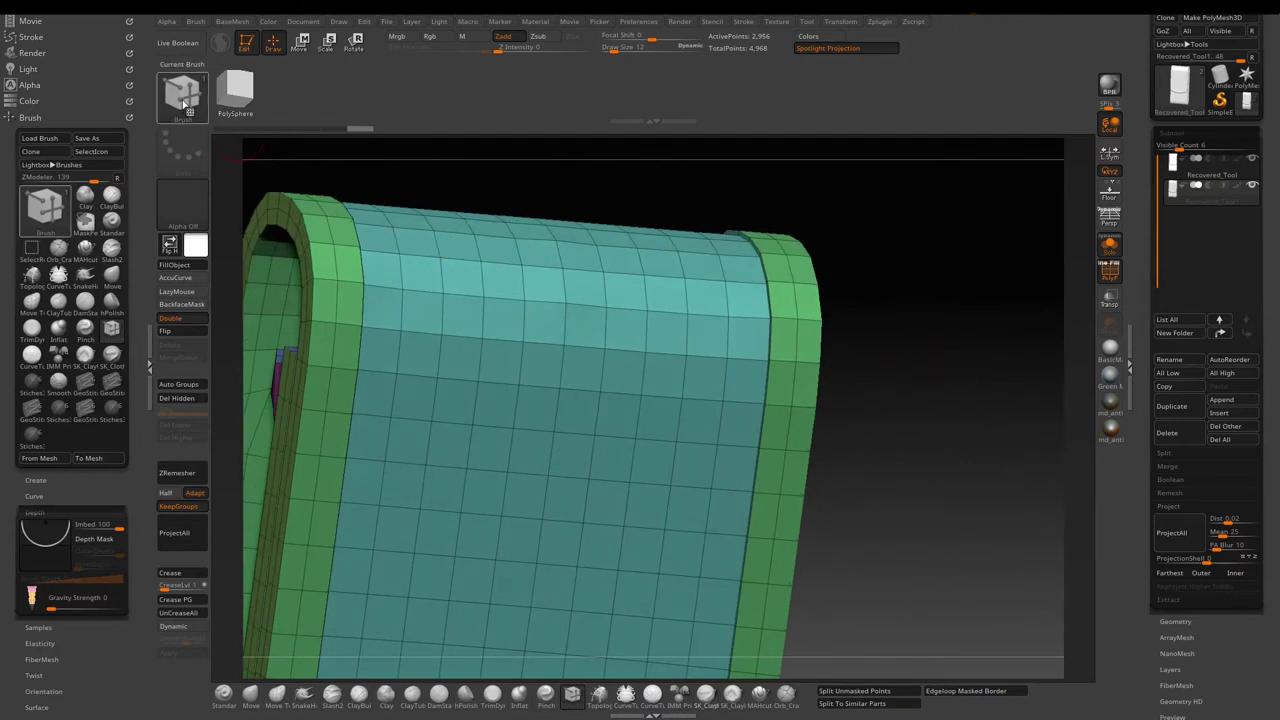
key("ctrl+shift")
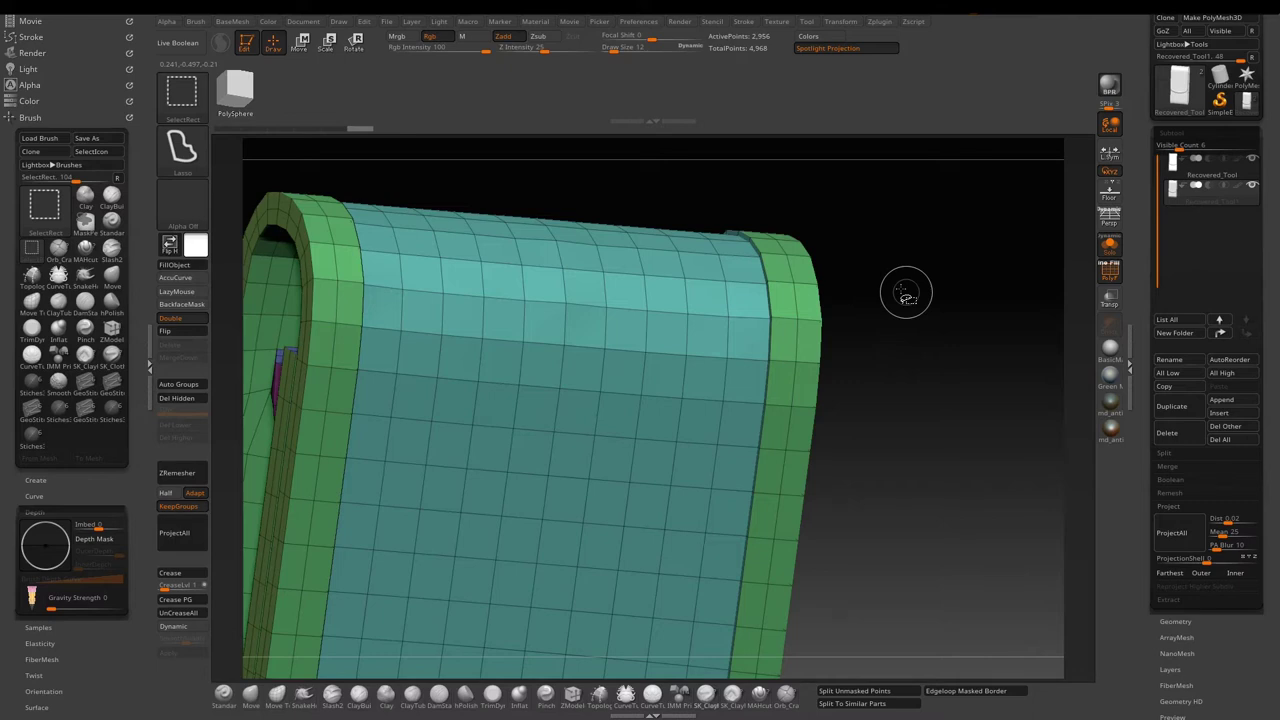
left_click(783, 283, "ctrl+shift")
left_click_drag(900, 286, 881, 291)
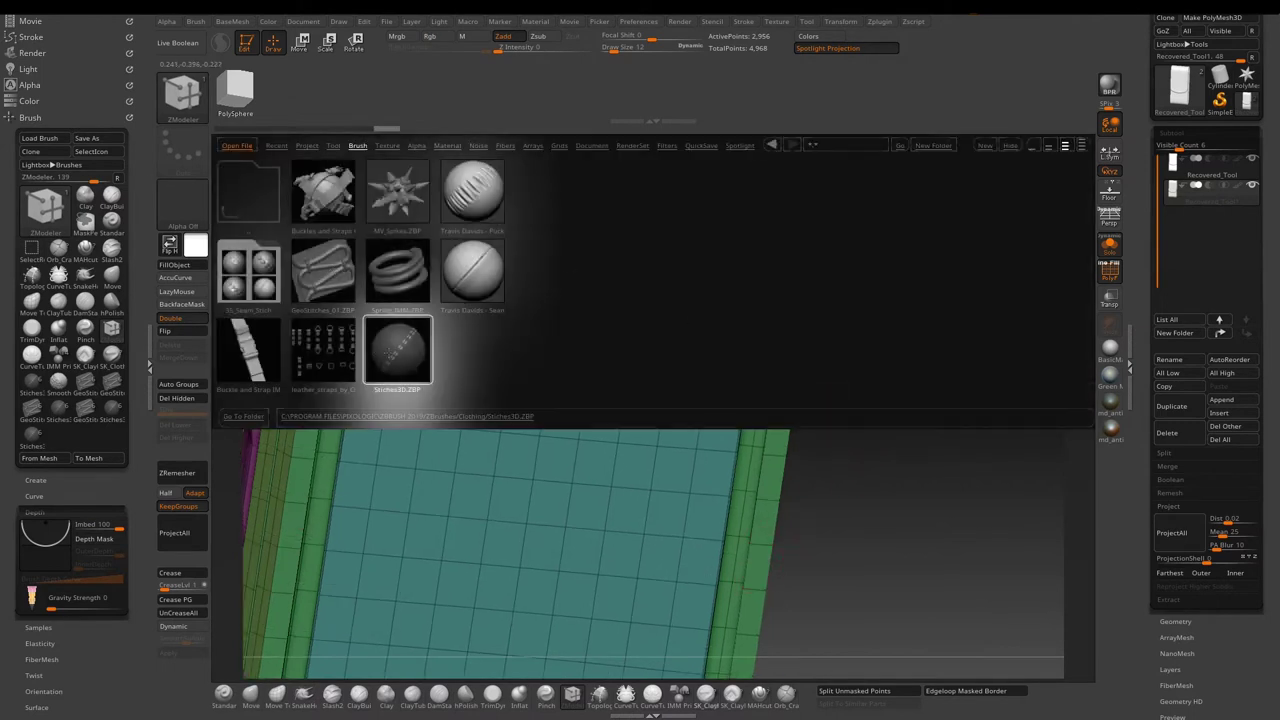
Try double stitches along the border's open edge with the Stiches3D brush, undo them and lower the brush's Imbed
double_click(397, 352)
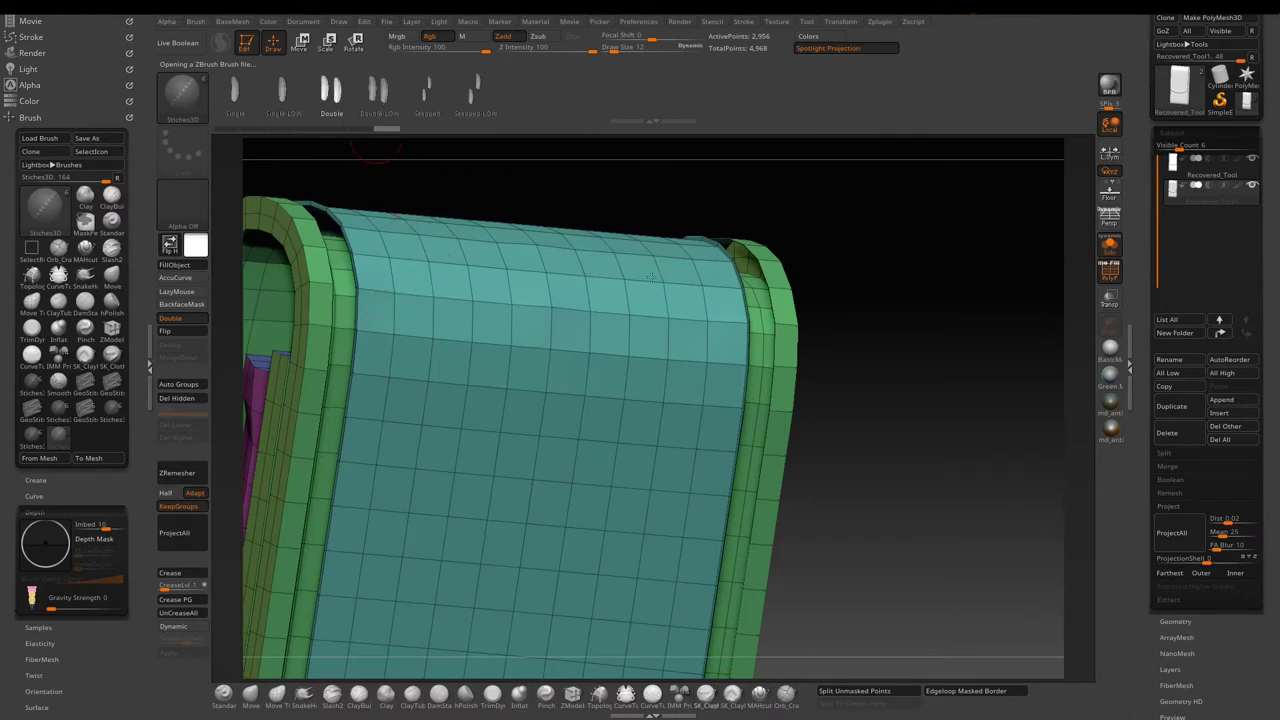
left_click_drag(769, 265, 772, 291)
left_click_drag(777, 335, 774, 354, "shift")
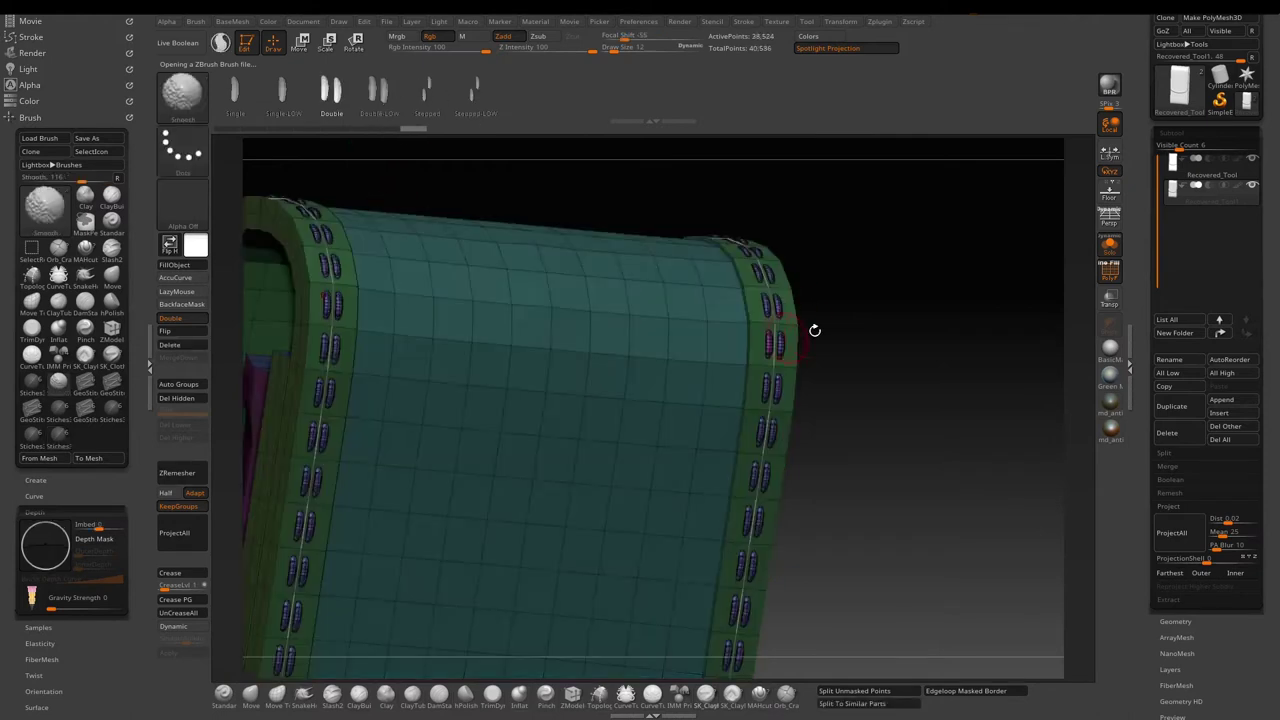
left_click_drag(900, 344, 903, 316)
key("ctrl+z")
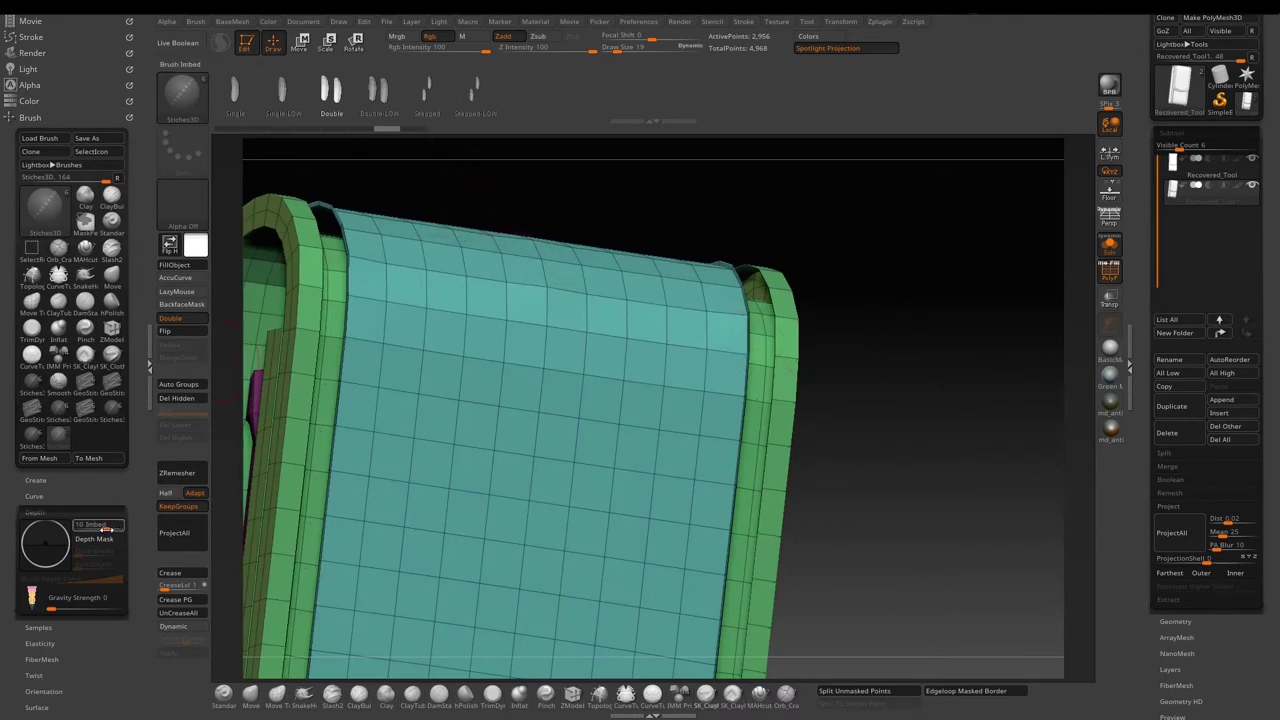
left_click_drag(104, 529, 101, 529)
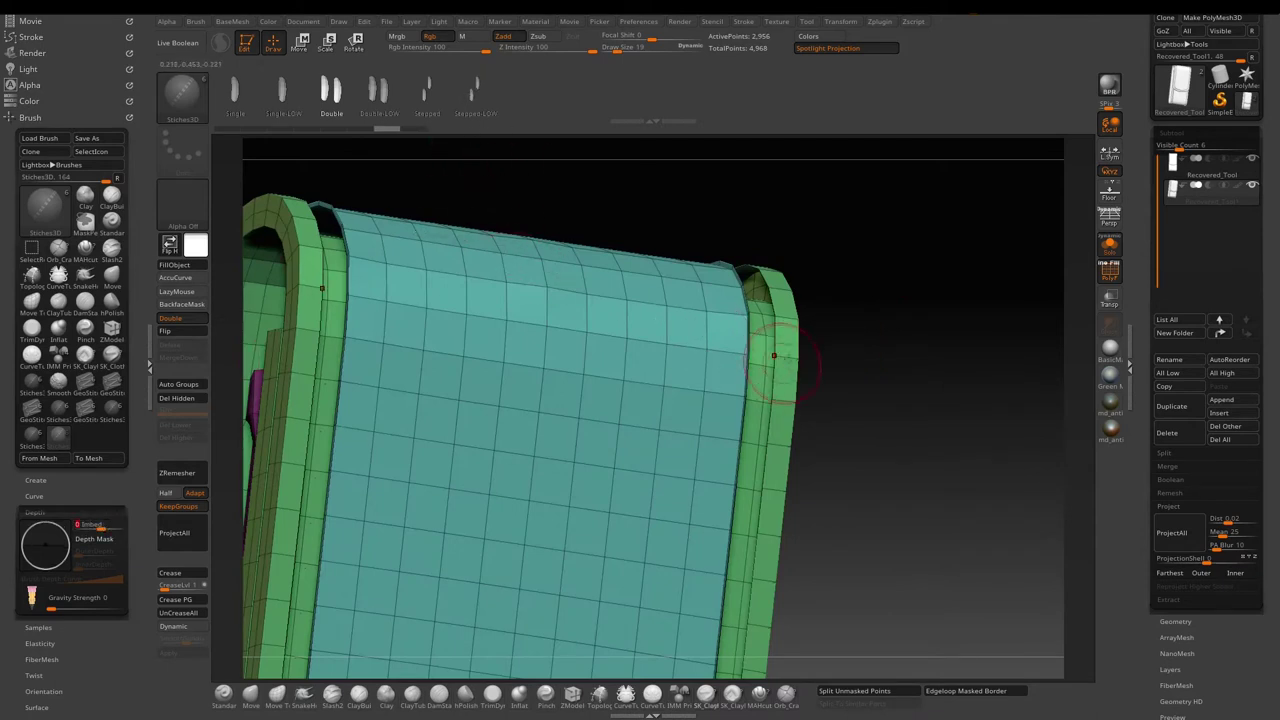
Try the two-row stitch of the GeoStitches_01 brush along the border's open edge and undo it
key("b")
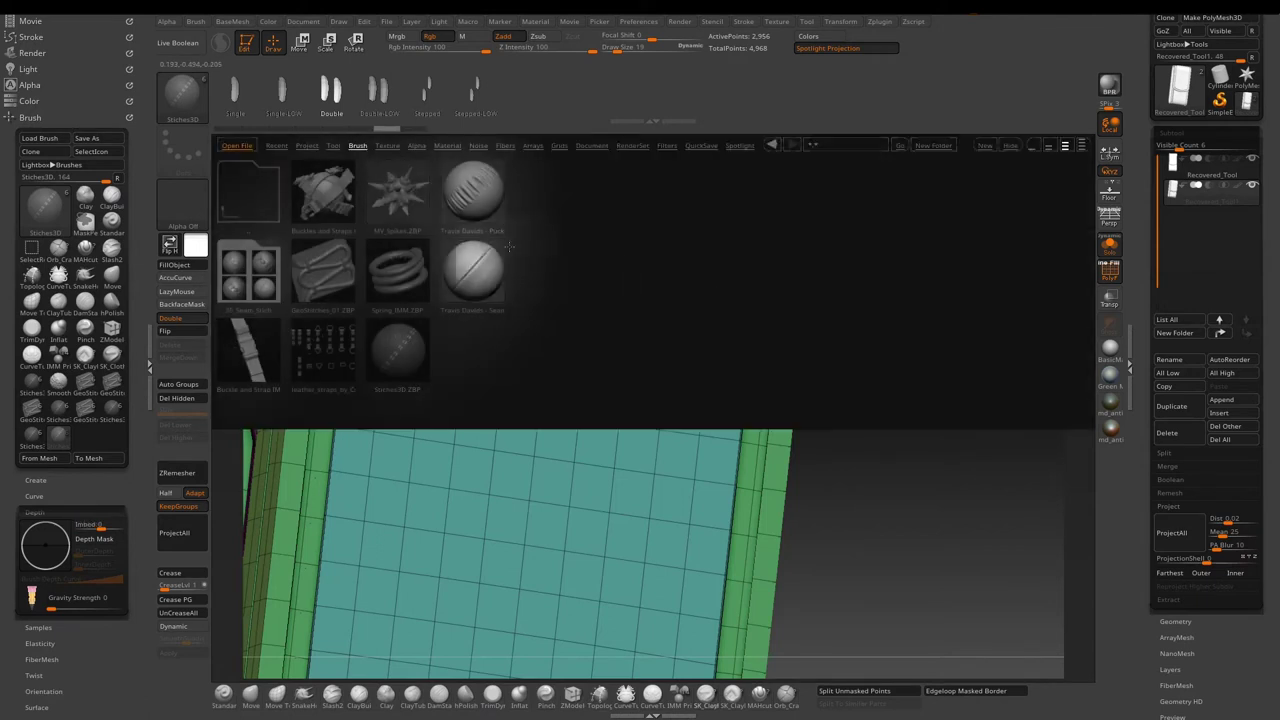
left_click(347, 255)
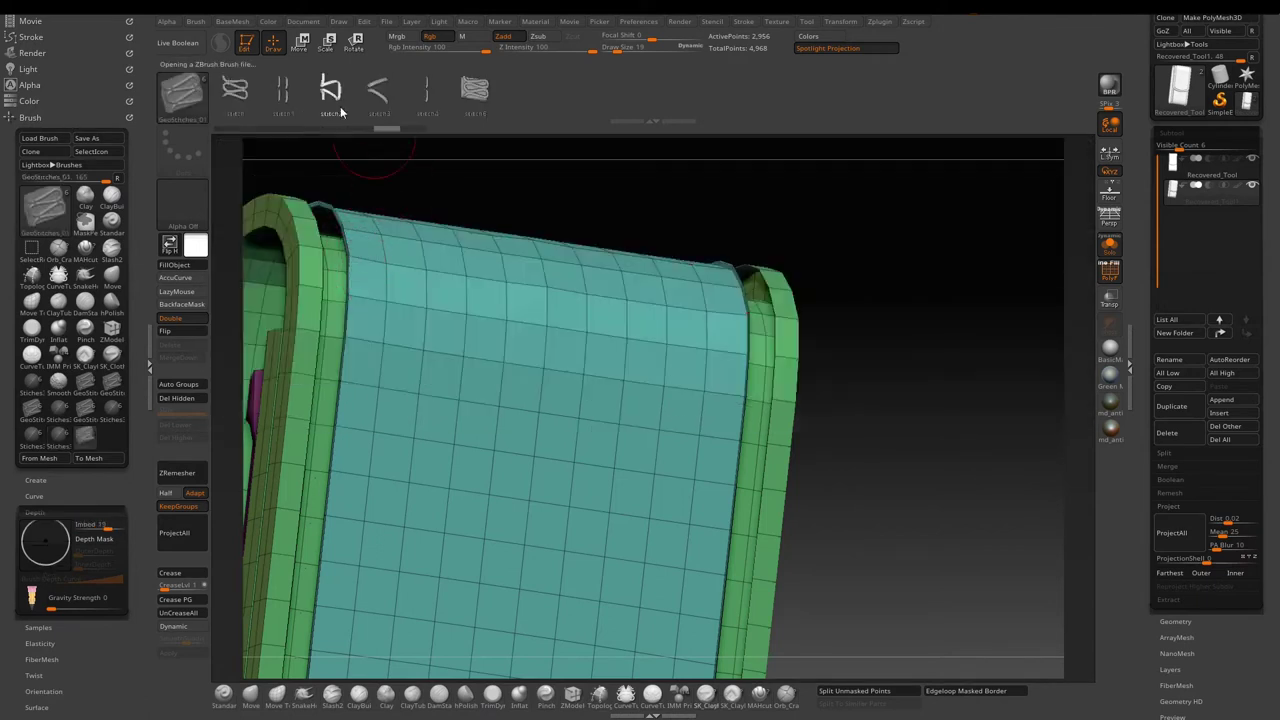
left_click(282, 90)
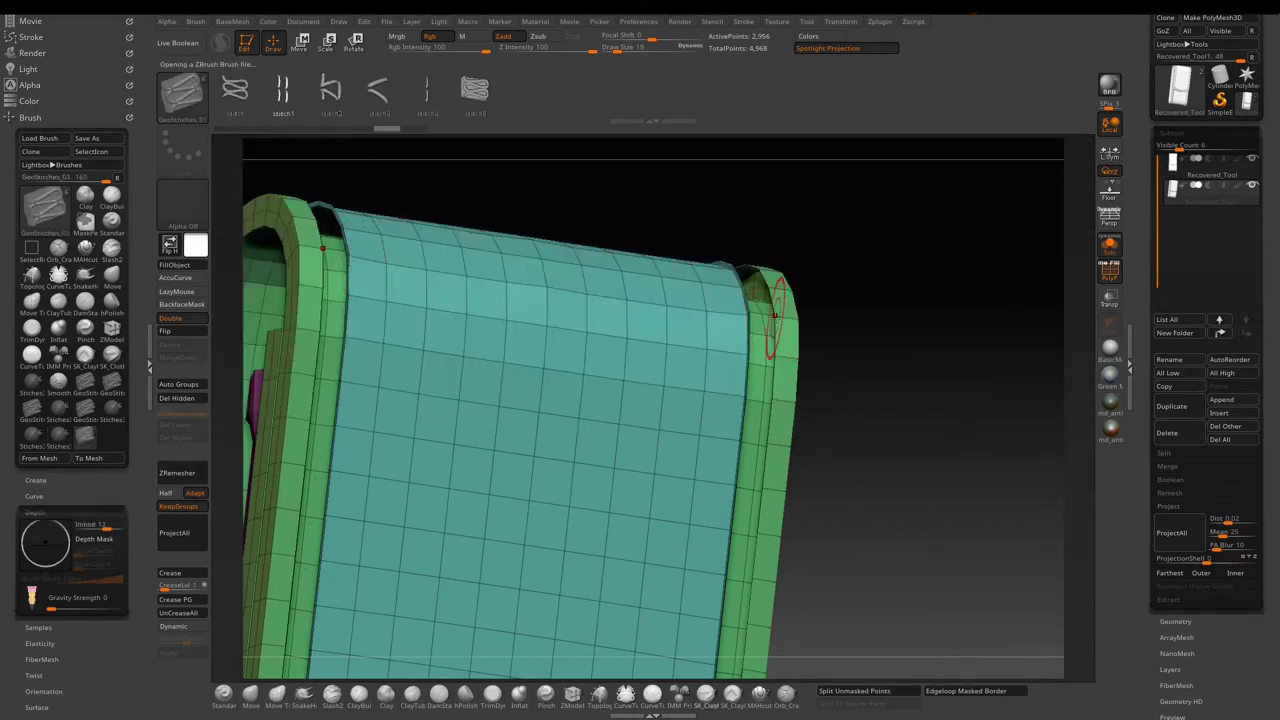
left_click_drag(775, 315, 790, 373, "shift")
left_click(796, 368)
key("ctrl+z")
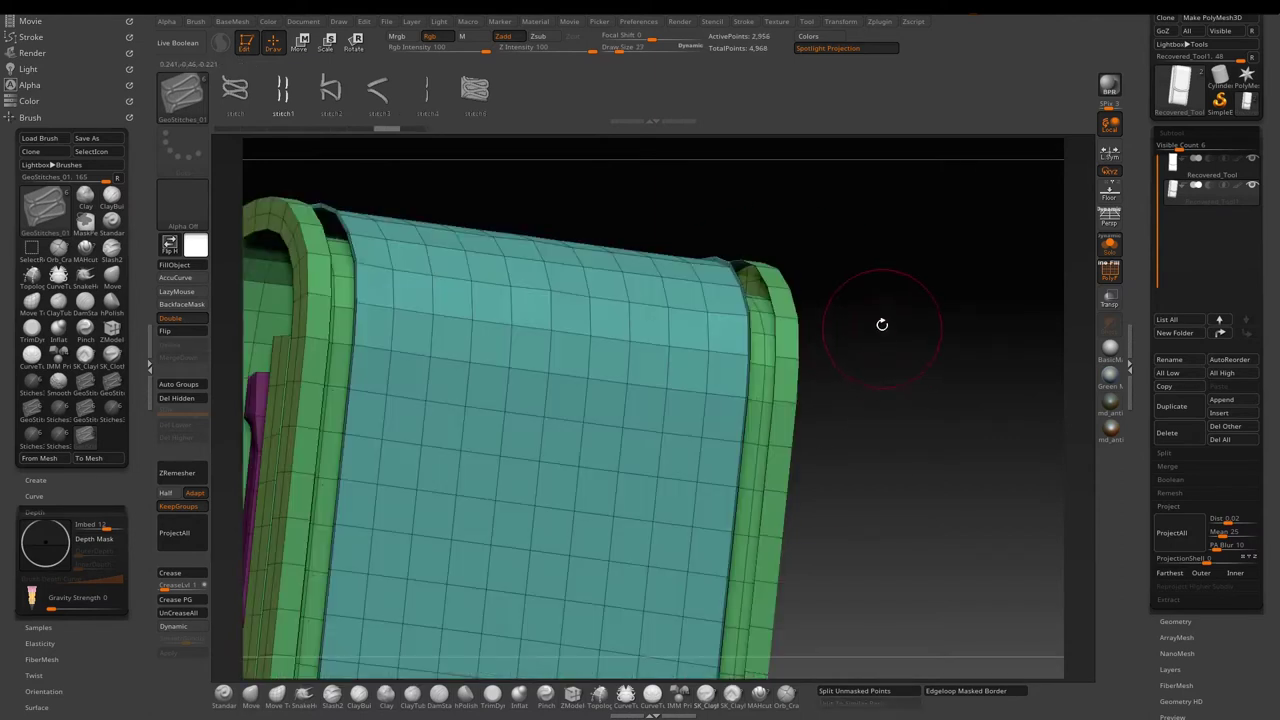
Reduce the draw size and lay a smaller GeoStitches_01 seam along the border's open edge
left_click_drag(881, 325, 877, 380, "alt")
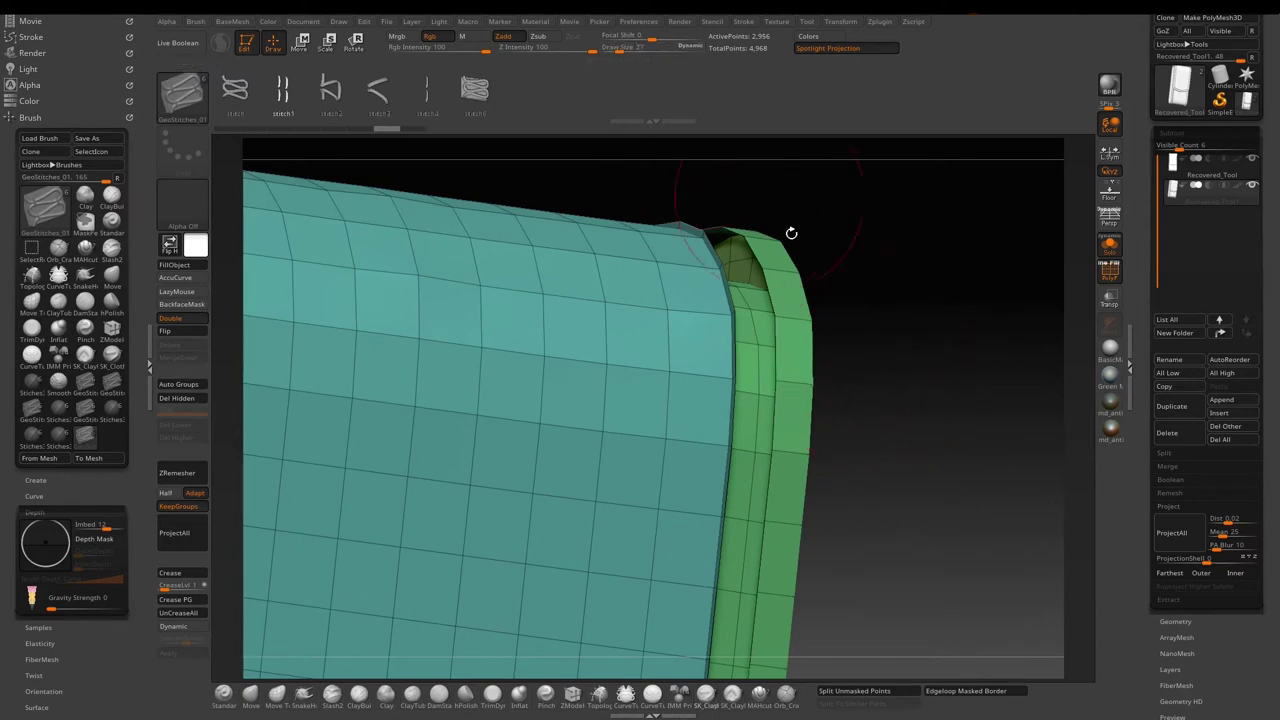
left_click_drag(620, 52, 616, 53)
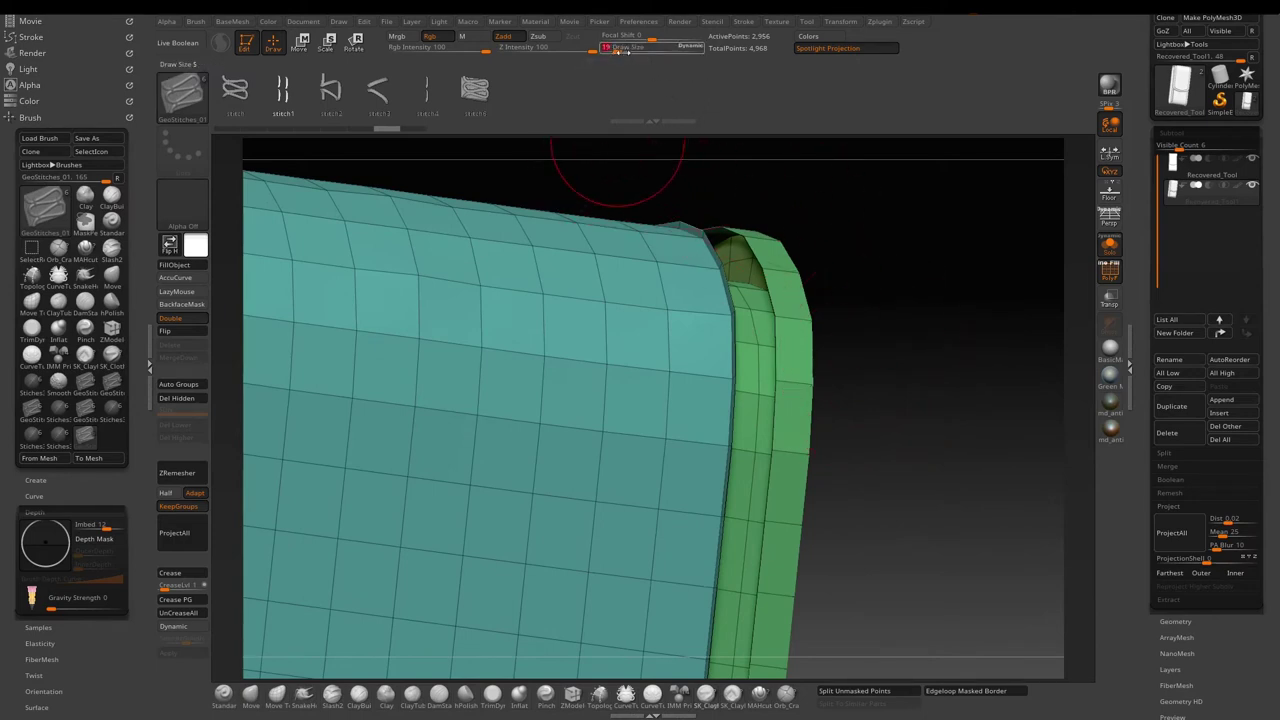
mouse_move(776, 325)
left_mouse_down("shift")
mouse_move(776, 382)
mouse_move(908, 357)
mouse_move(870, 330)
left_mouse_up("shift")
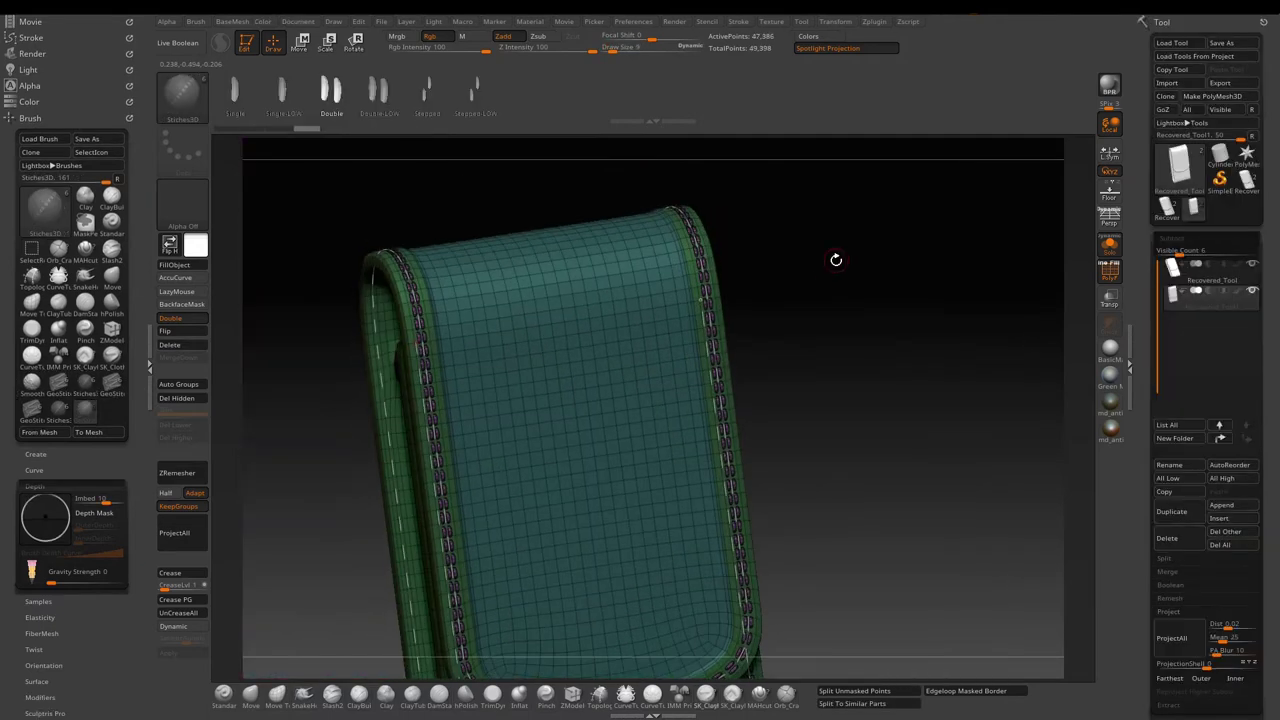
Split the unmasked stitches from the remeshed pouch into their own subtool
left_click_drag(836, 260, 735, 305)
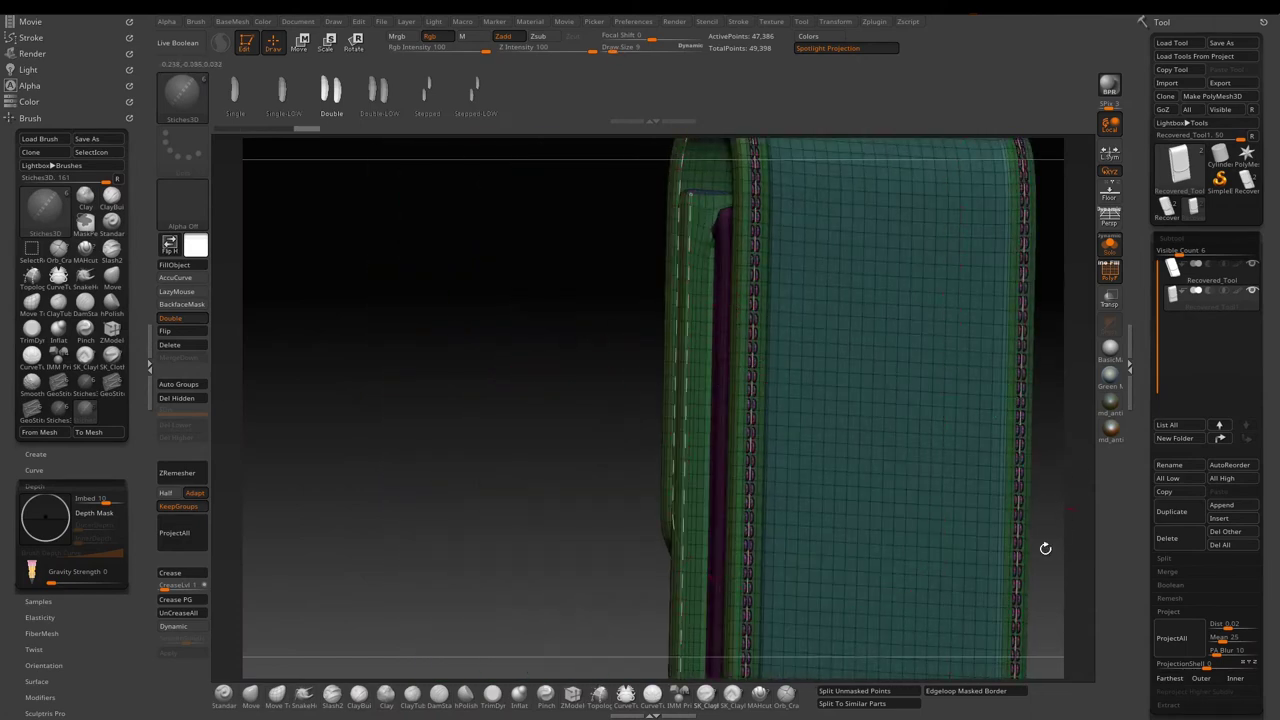
left_click(871, 694)
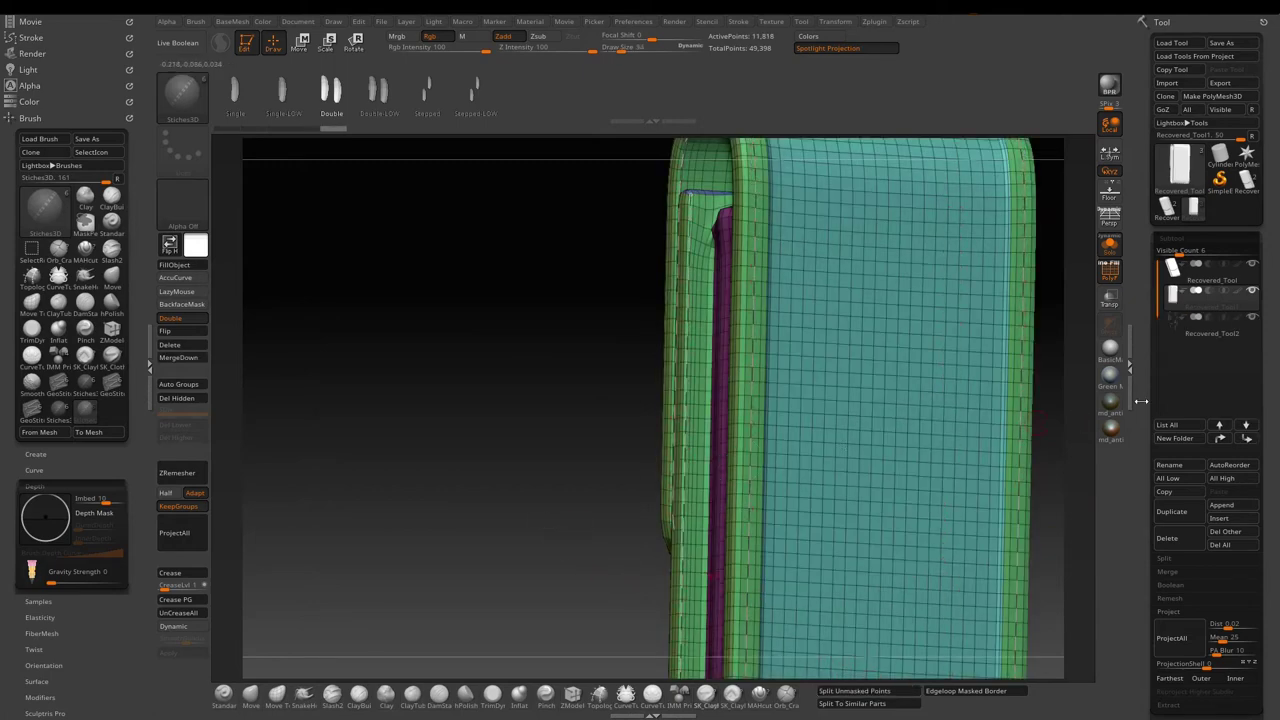
key("shift+s")
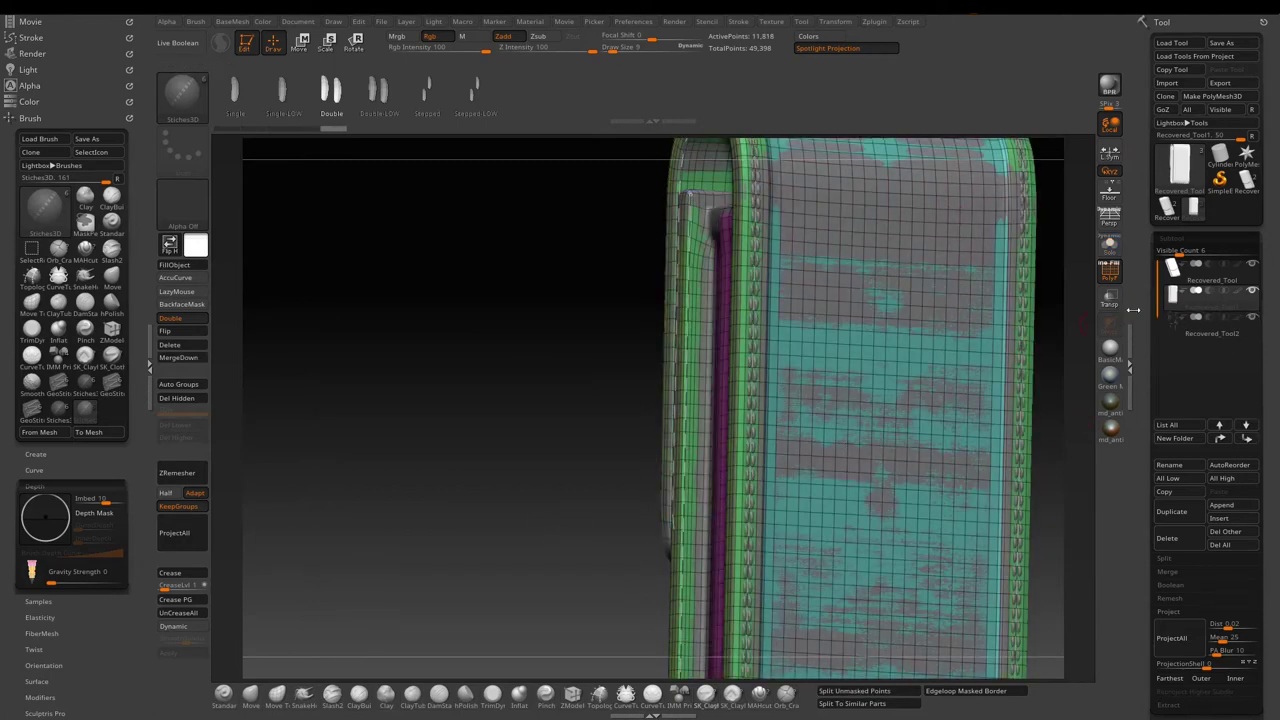
Hide the remeshed duplicate, select the original pouch beneath the stitches and turn off the wireframe display
left_click(1200, 290)
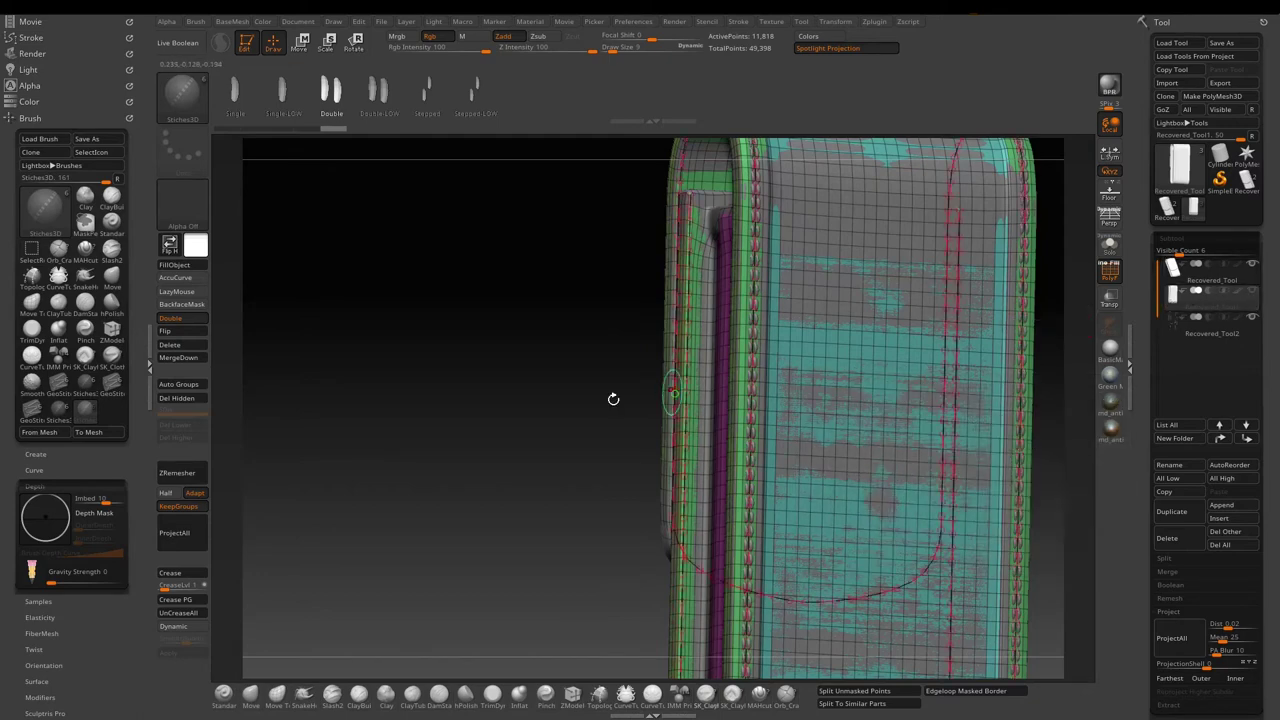
left_click(1196, 274)
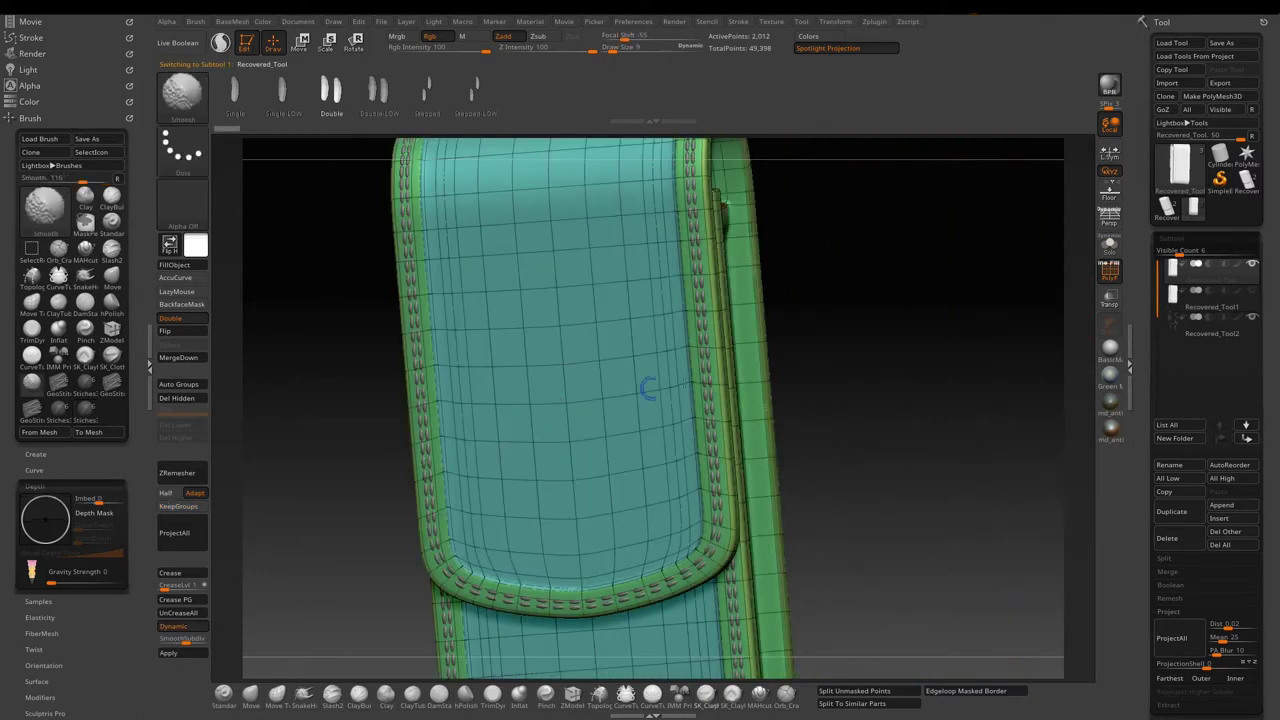
key("shift+f")
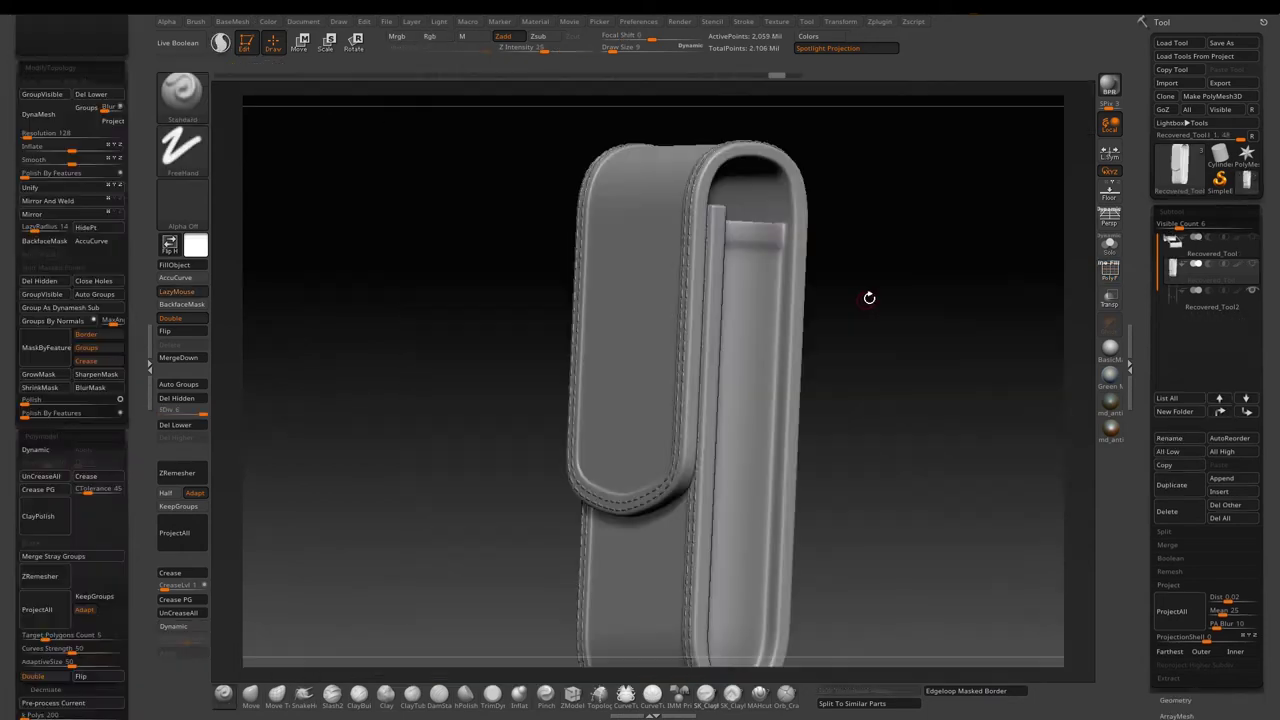
Sculpt a soft horizontal crease across the front of the pouch's inner band with the Standard brush
left_click_drag(869, 297, 830, 388)
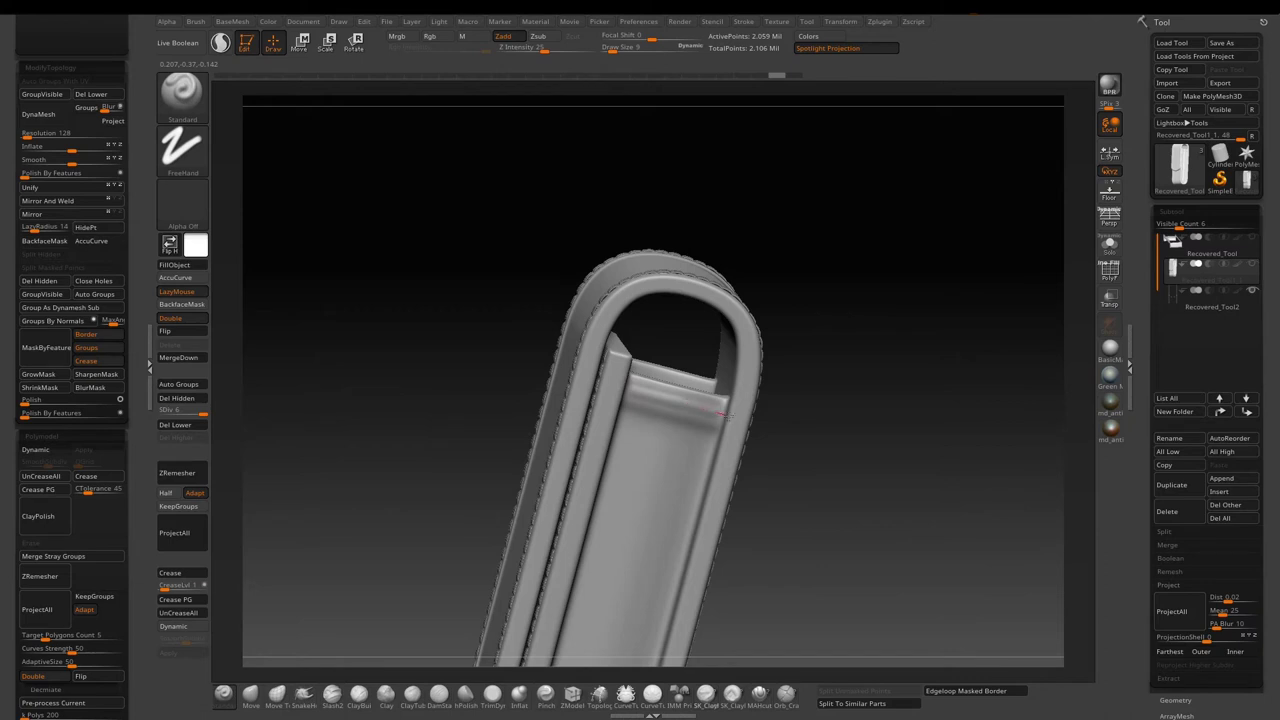
mouse_move(848, 403)
left_mouse_down()
mouse_move(859, 380)
mouse_move(801, 372)
mouse_move(832, 420)
left_mouse_up()
left_click_drag(598, 375, 612, 374)
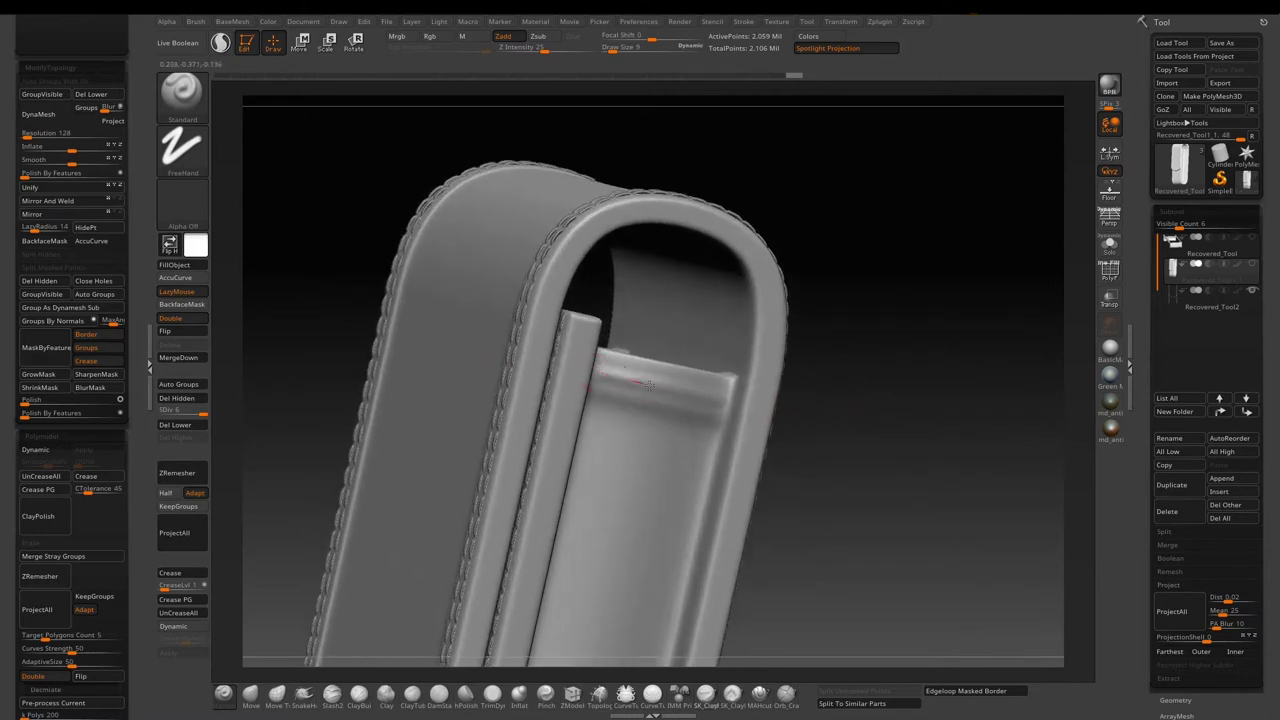
left_click_drag(873, 389, 825, 366)
Load the GeoStitches_01 brush and choose its single-row straight stitch
left_click_drag(990, 382, 947, 389)
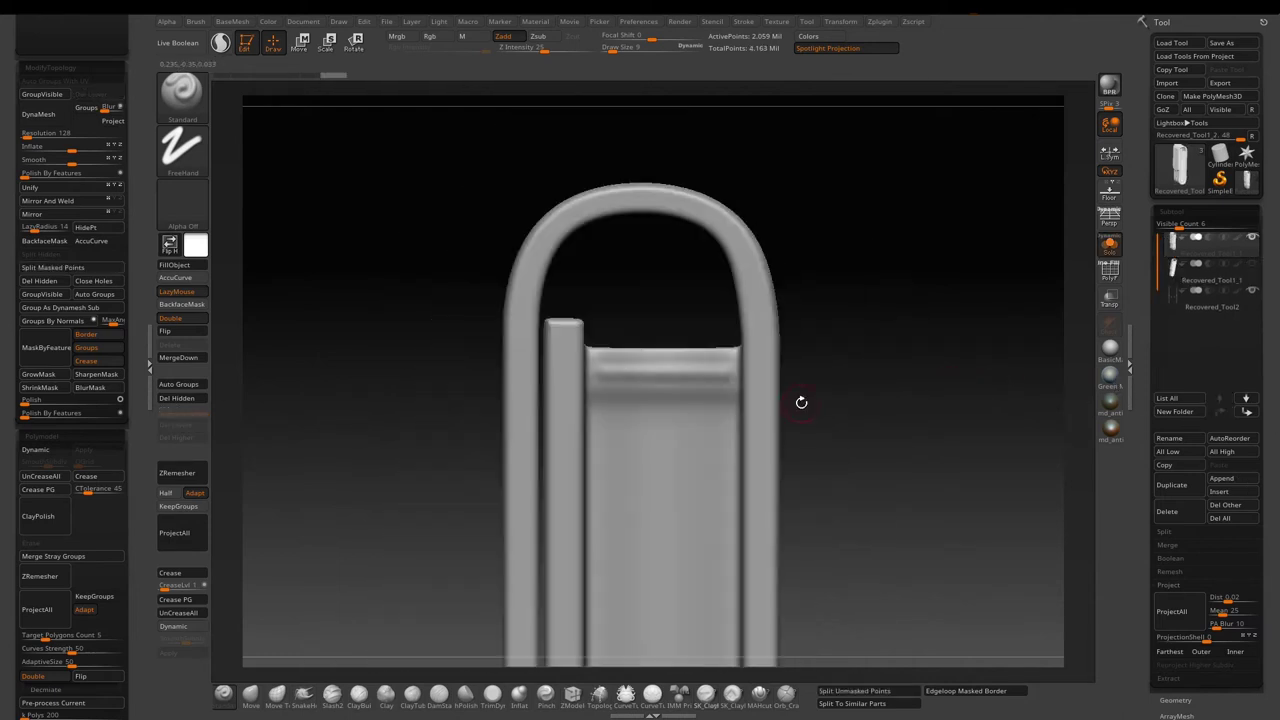
key("comma")
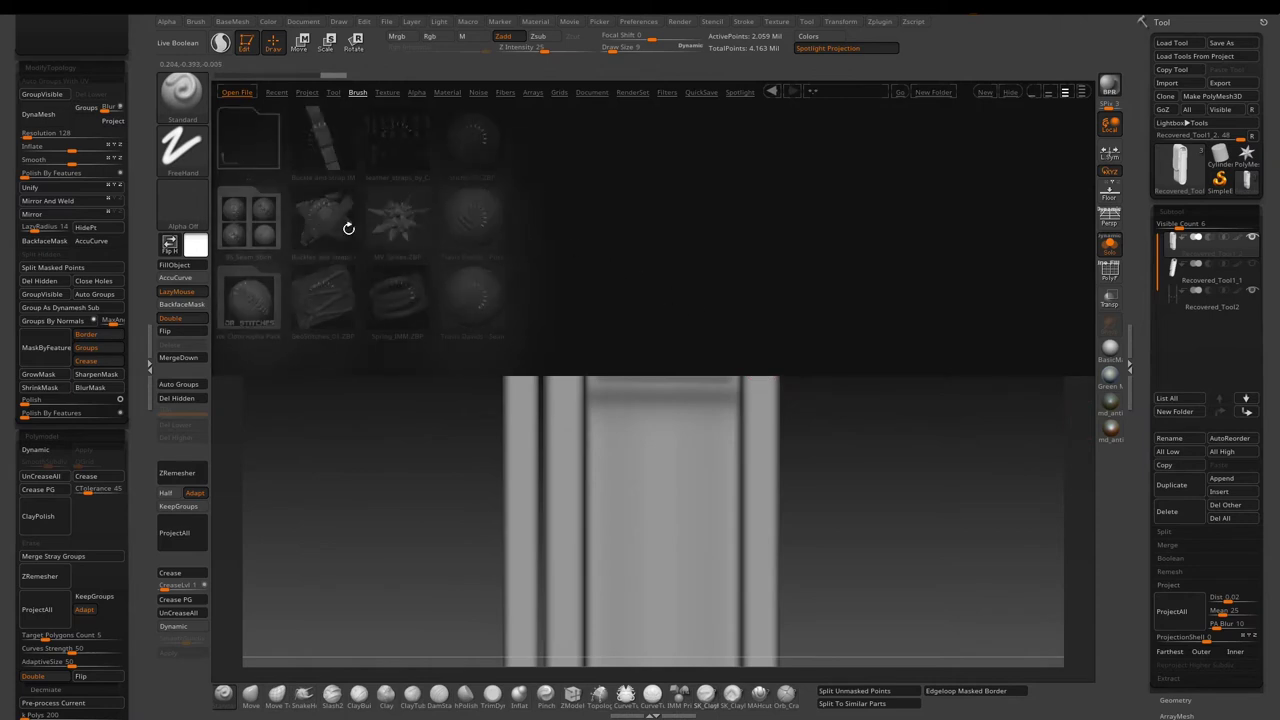
double_click(320, 300)
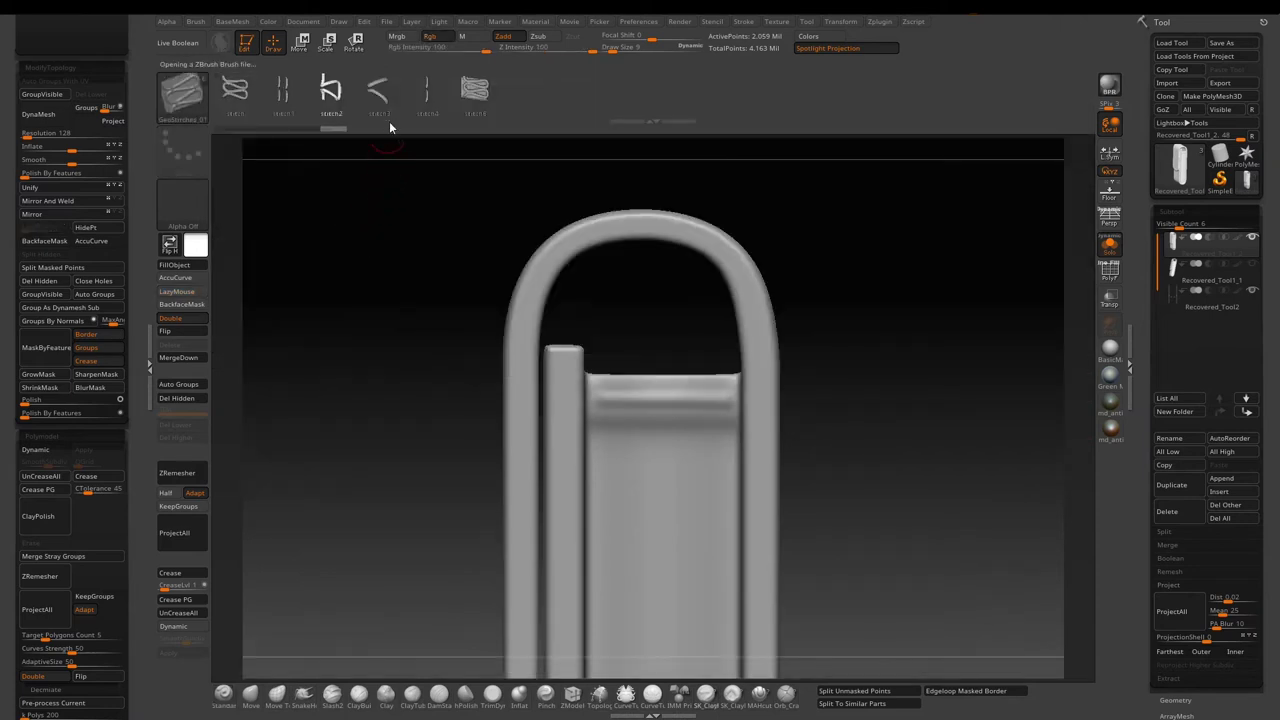
left_click(427, 98)
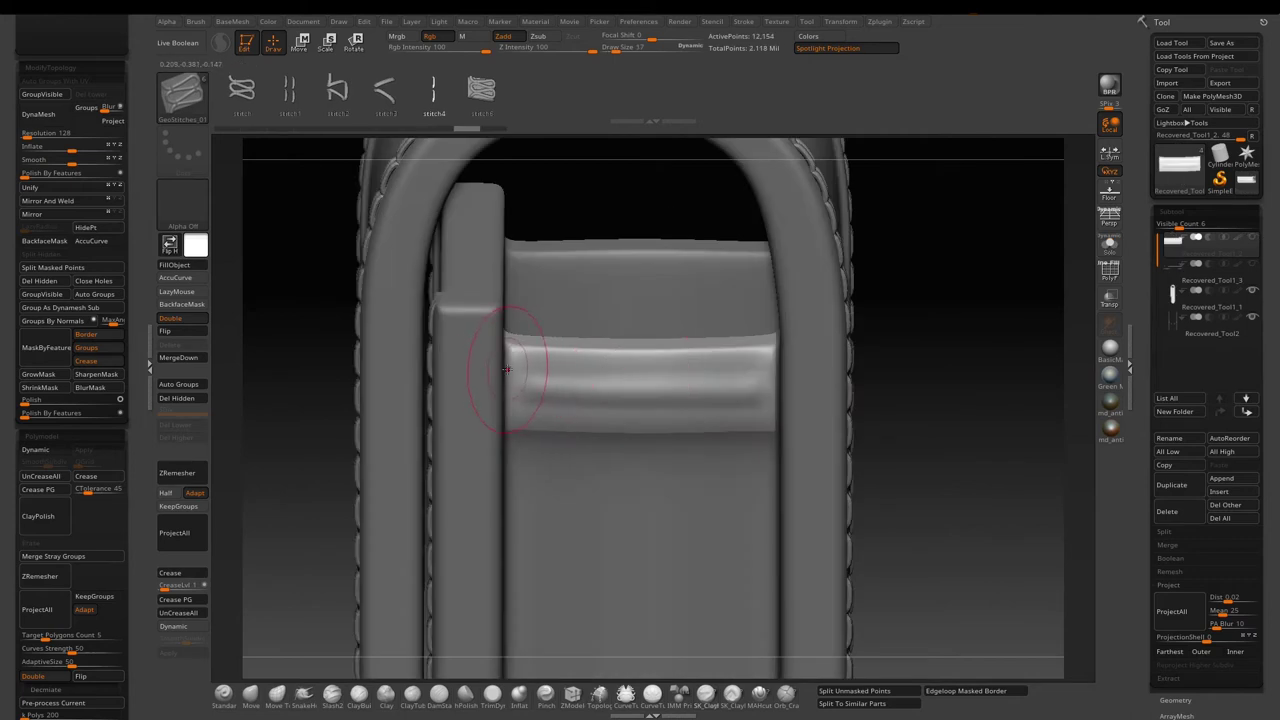
Try laying a single stitch row across the front of the remeshed inner band and undo the attempts
left_click_drag(510, 370, 561, 371)
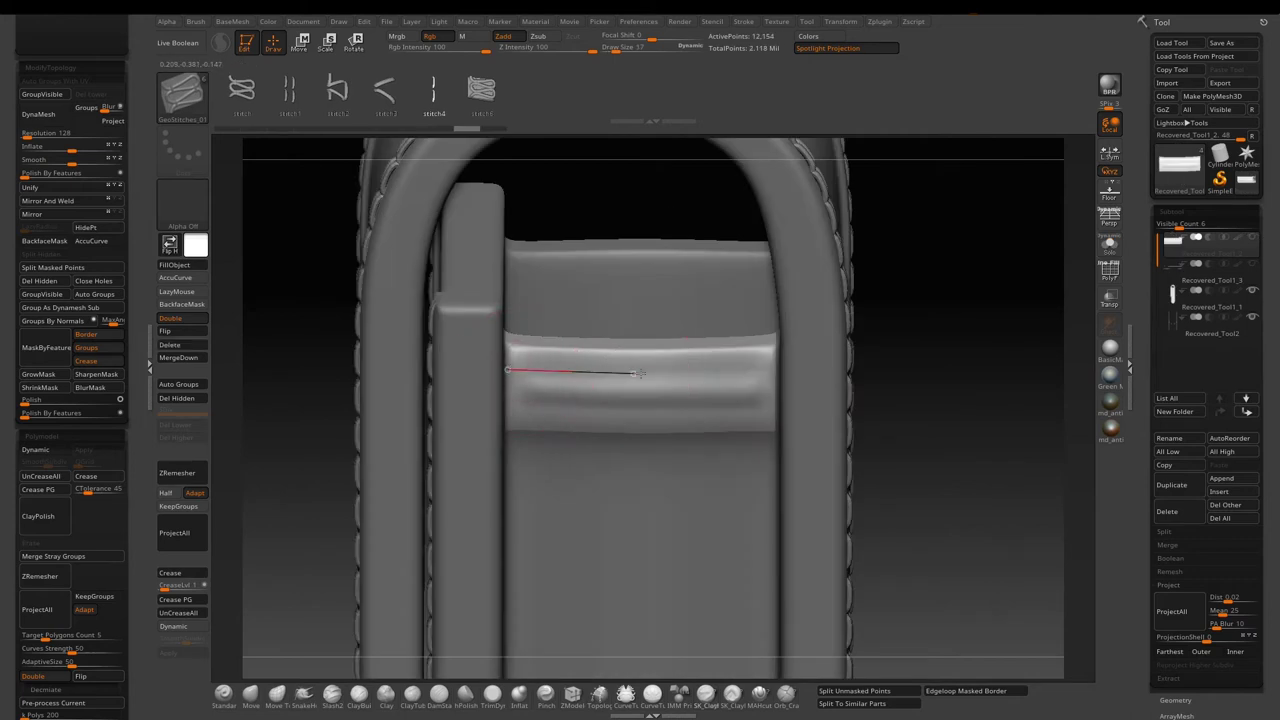
left_click_drag(785, 370, 786, 370)
mouse_move(914, 371)
left_mouse_down()
mouse_move(944, 389)
mouse_move(915, 387)
left_mouse_up()
key("ctrl+z")
key("alt+s")
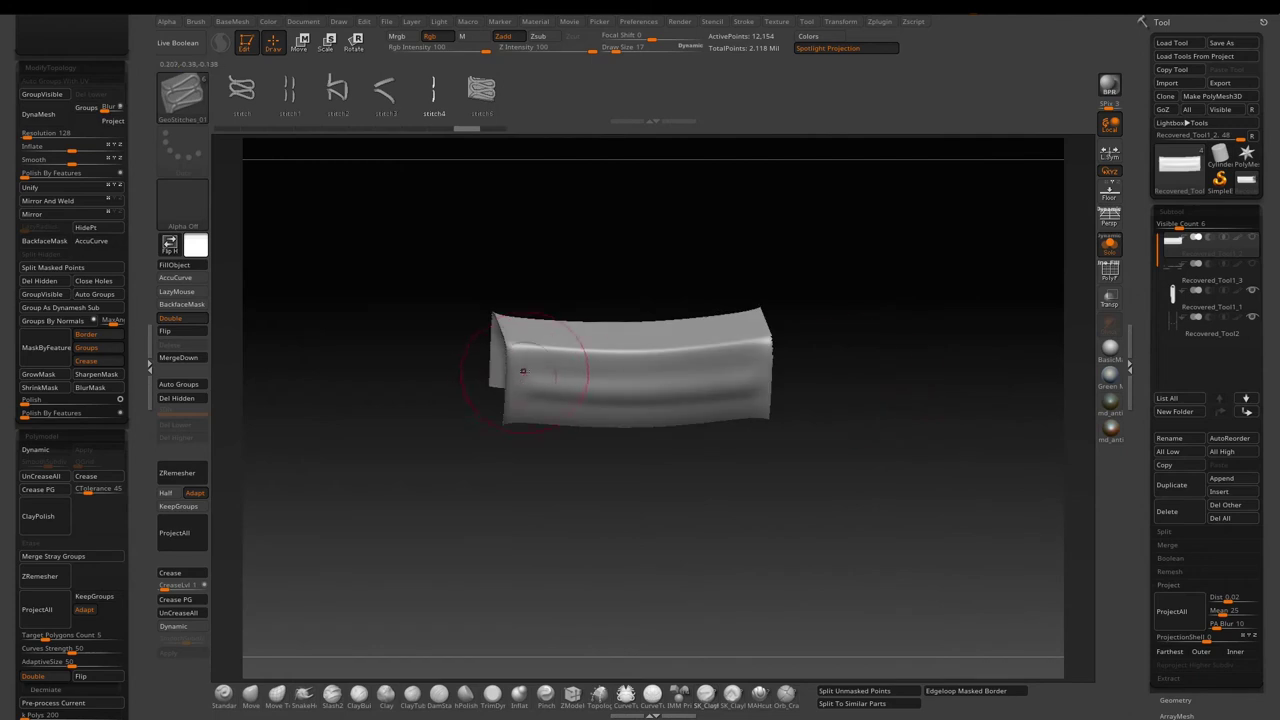
left_click_drag(640, 373, 772, 371)
key("ctrl+z")
left_click_drag(862, 357, 838, 353)
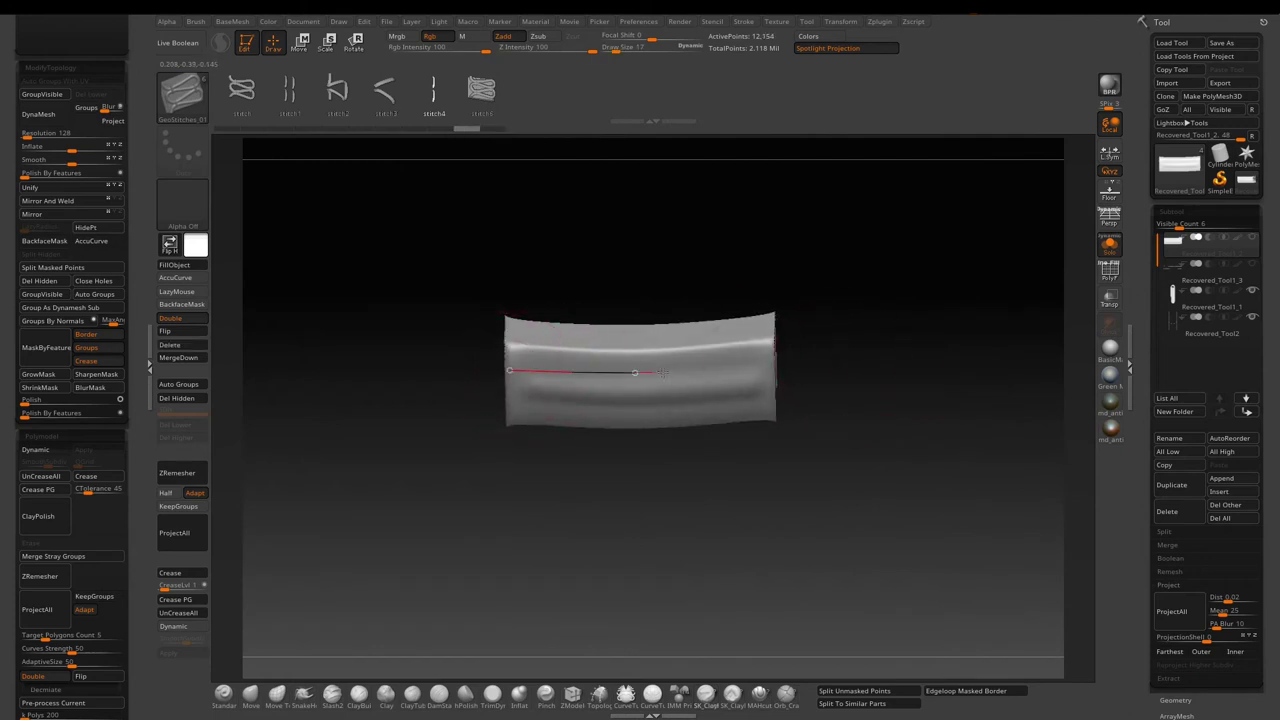
left_click_drag(760, 366, 843, 390)
key("ctrl+z")
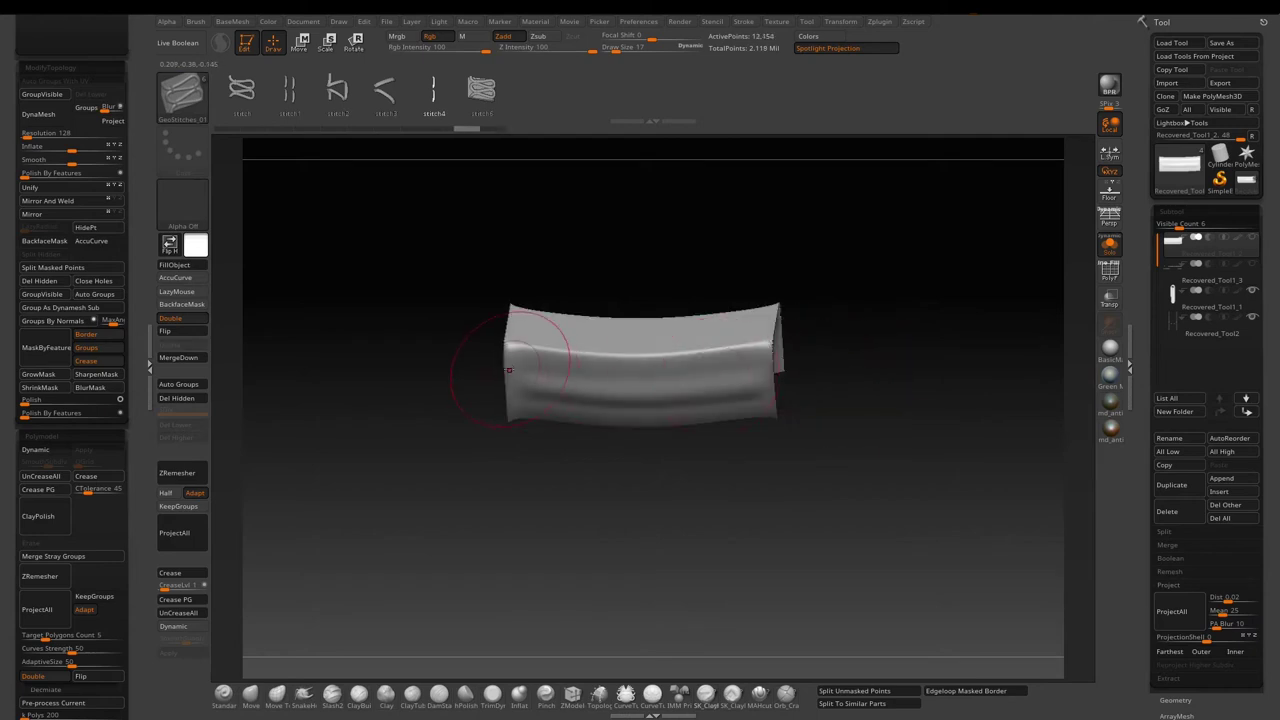
Lay a single stitch row across the front of the remeshed band and split the unmasked stitches into their own subtool
left_click_drag(759, 372, 777, 371)
mouse_move(860, 371)
left_mouse_down()
mouse_move(871, 335)
mouse_move(857, 361)
left_mouse_up()
key("ctrl+z")
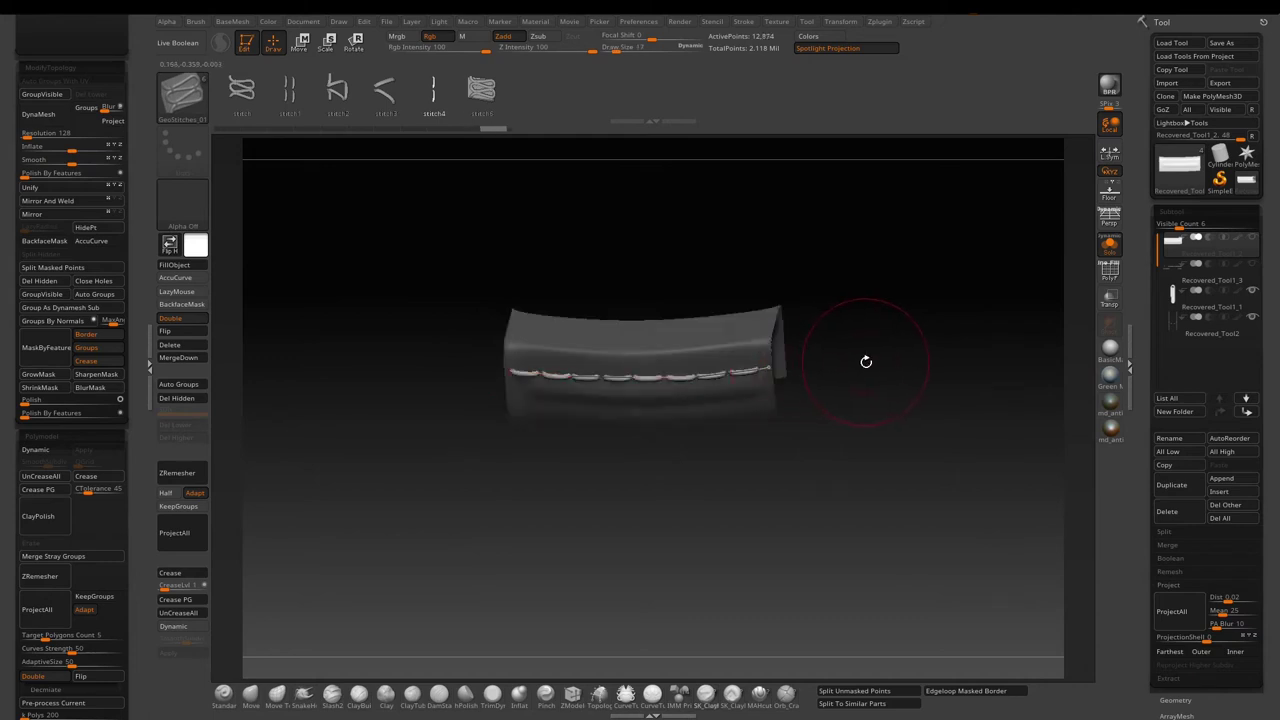
left_click_drag(866, 363, 871, 329)
left_click(880, 690)
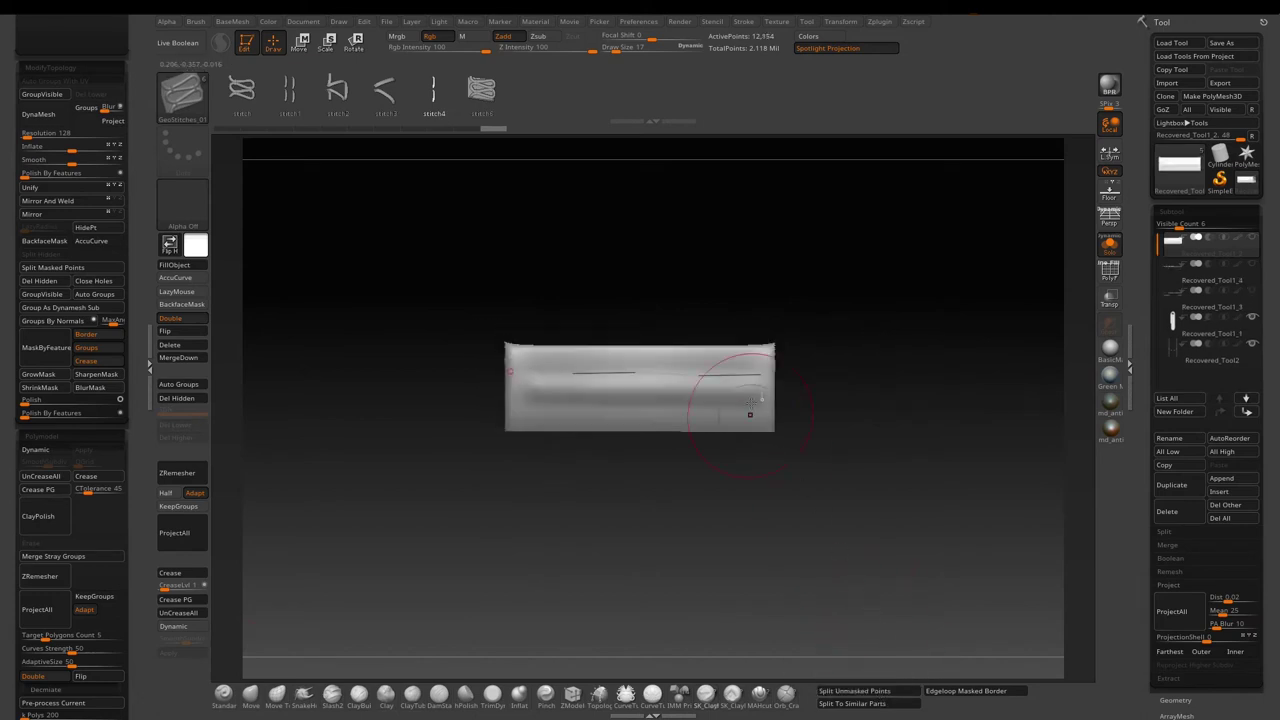
left_click(750, 403)
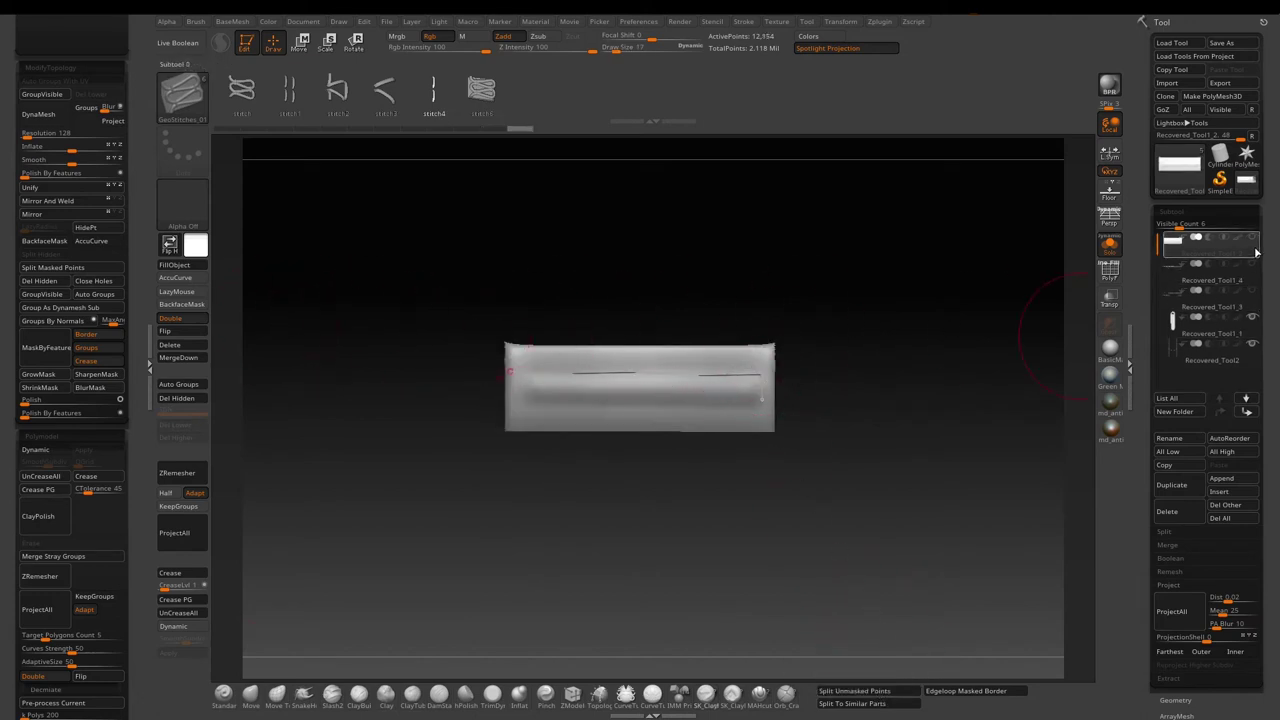
Turn off Solo, show the new band stitches with the remeshed band hidden, and select the stitch subtool
mouse_move(1254, 267)
left_click(1111, 247)
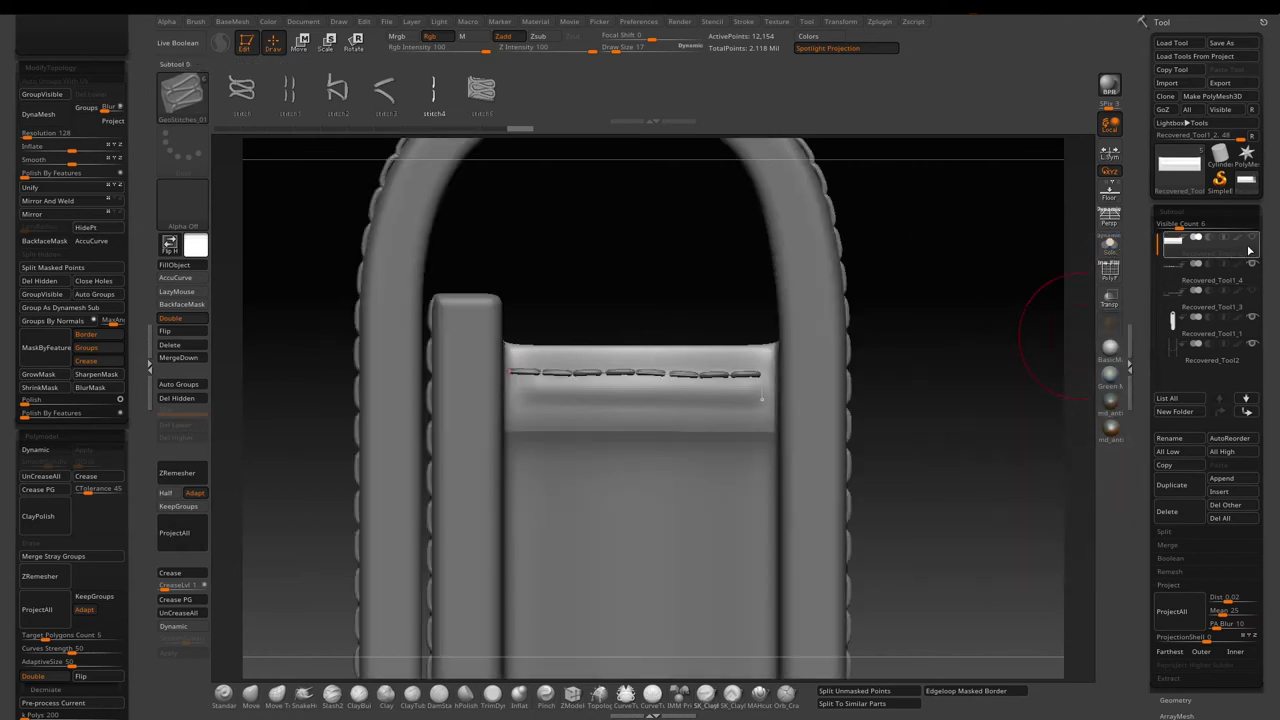
mouse_move(1192, 281)
left_click(1192, 281)
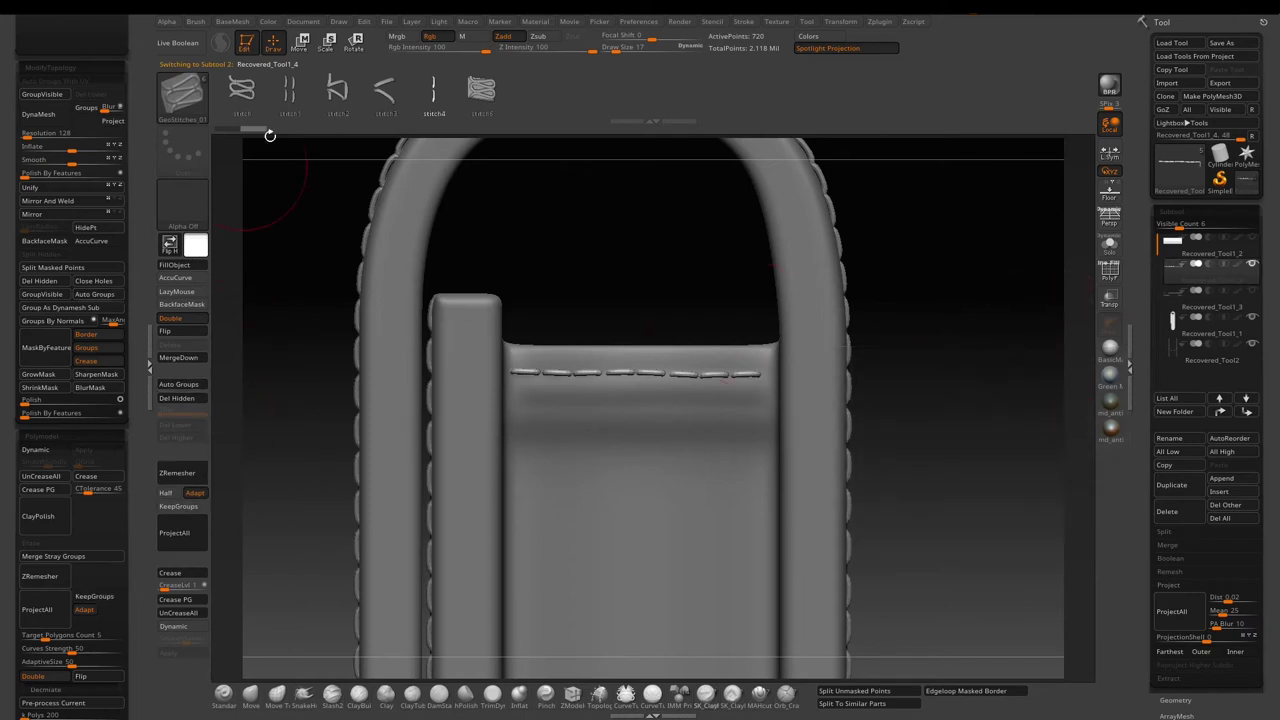
Stretch the stitch row to the band's edges with the Move brush and remove its surplus stitch pieces in isolation
left_click(250, 694)
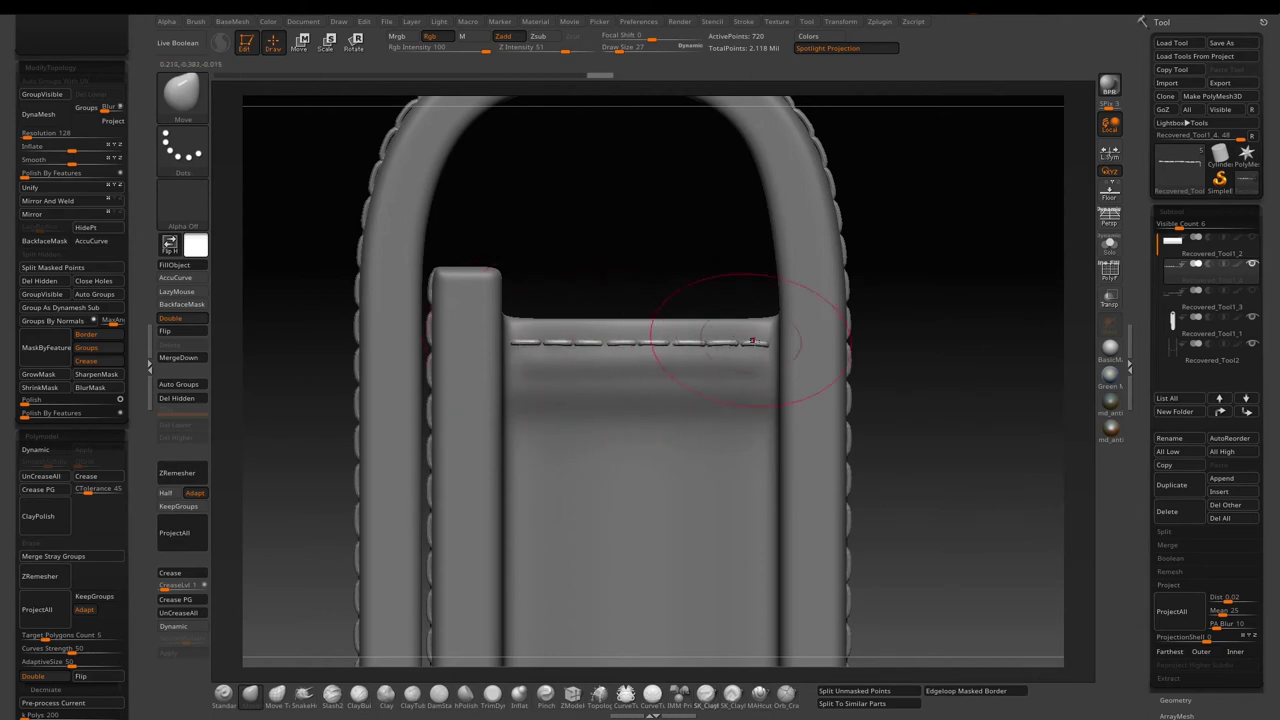
left_click_drag(946, 331, 860, 410)
key("alt+s")
key("s")
mouse_move(871, 283)
left_mouse_down("ctrl+shift")
mouse_move(743, 354)
mouse_move(643, 434)
mouse_move(823, 304)
mouse_move(684, 434)
left_mouse_up("ctrl+shift")
left_click_drag(758, 417, 880, 401, "ctrl+shift")
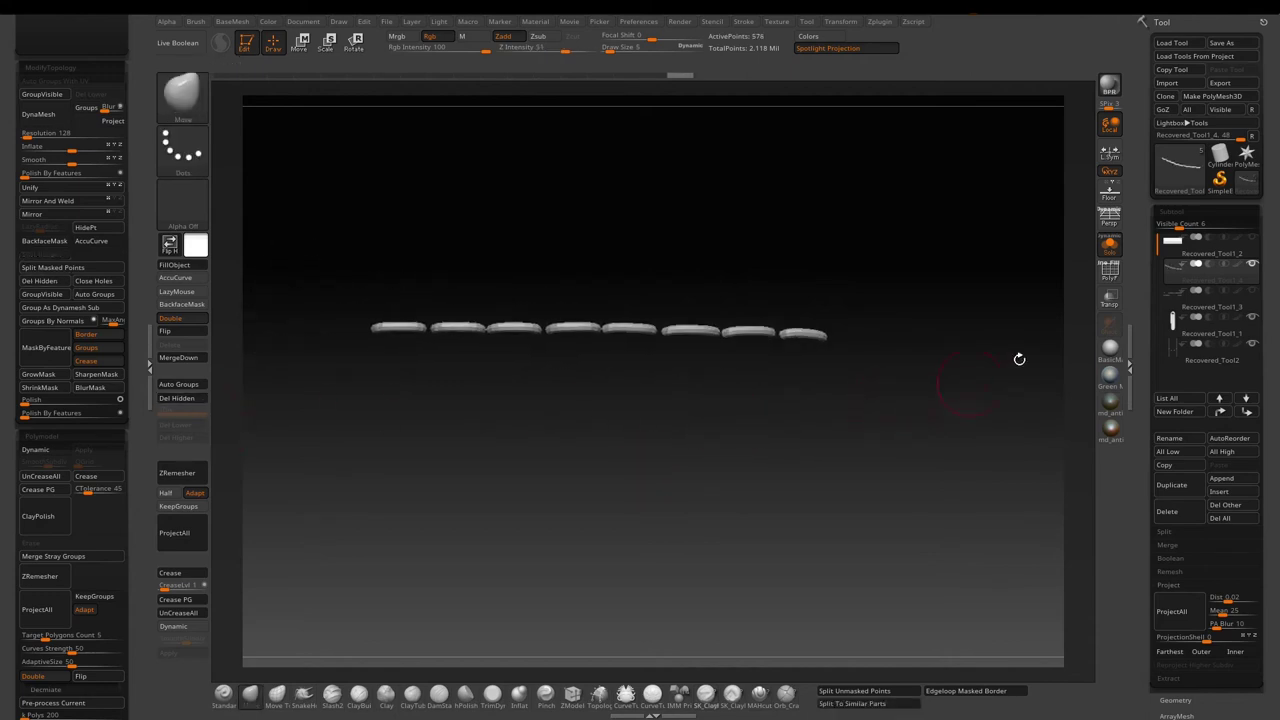
left_click(1109, 243)
Fit the stitches to the band's curved surface and straighten the row with the Move Topological brush
left_click_drag(1014, 334, 1023, 237)
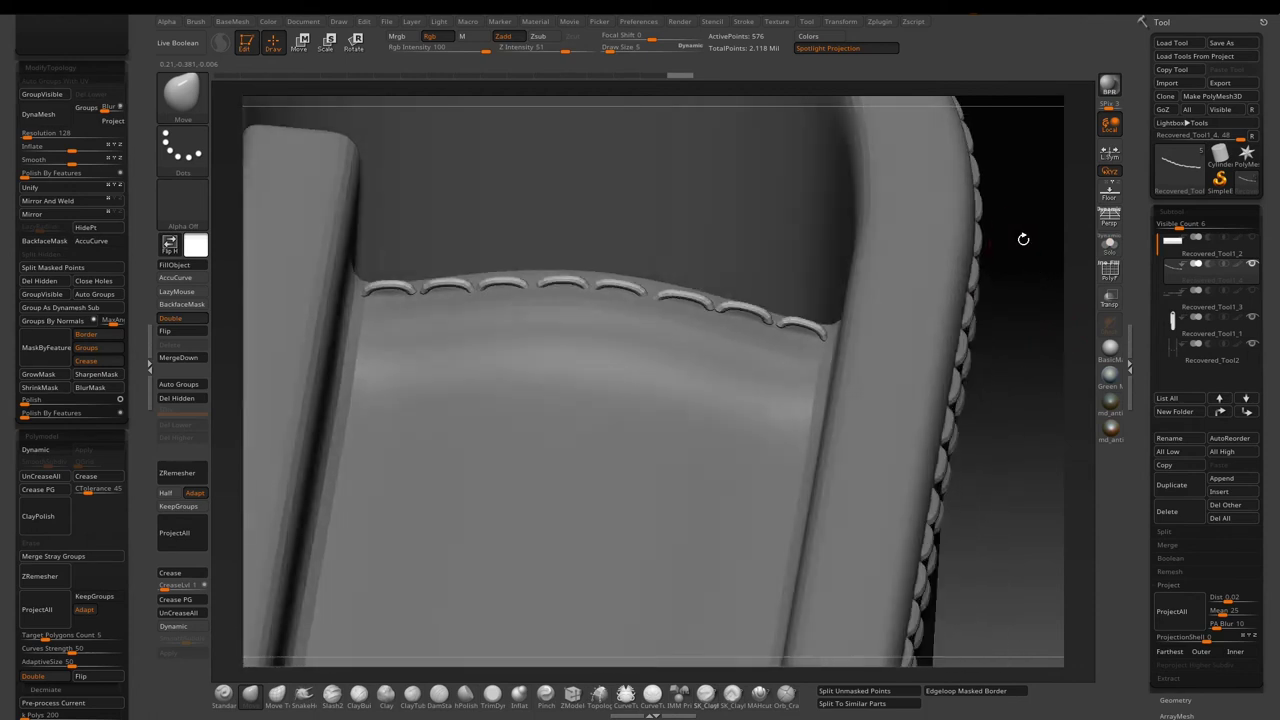
left_click(276, 694)
key("s")
mouse_move(817, 331)
left_mouse_down()
mouse_move(829, 327)
mouse_move(568, 282)
mouse_move(381, 291)
mouse_move(401, 292)
left_mouse_up()
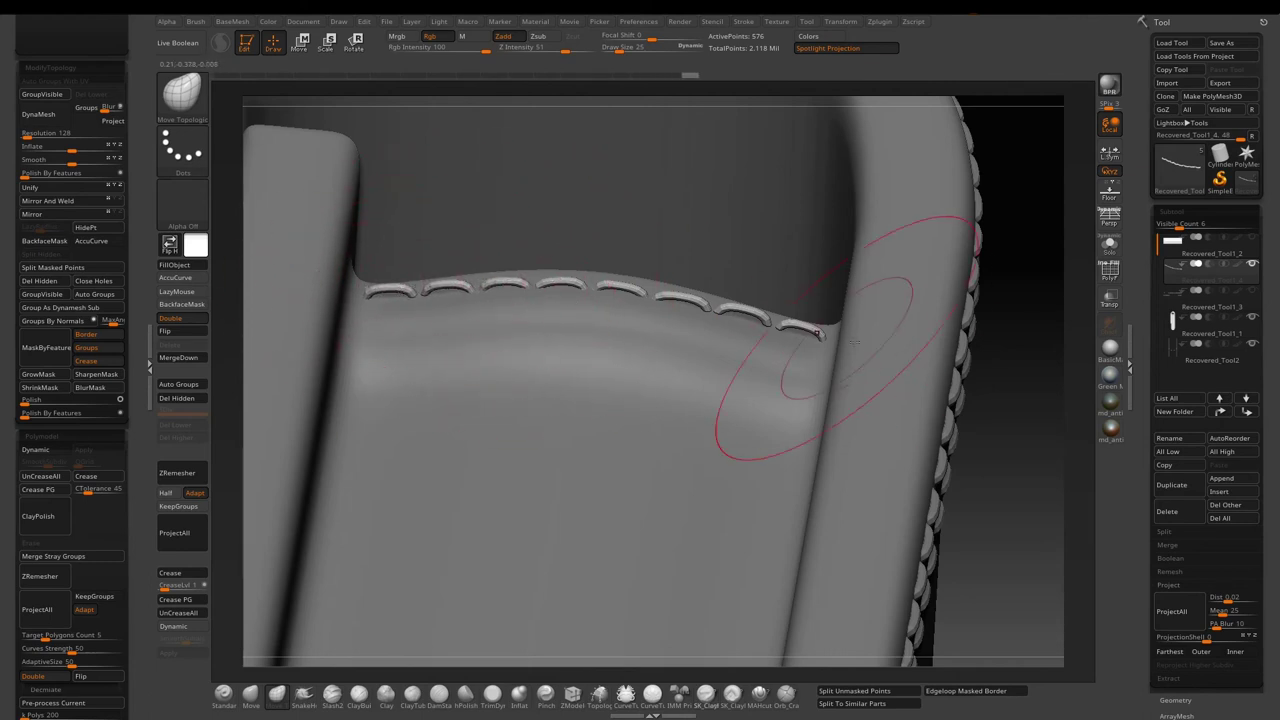
left_click_drag(807, 333, 816, 302)
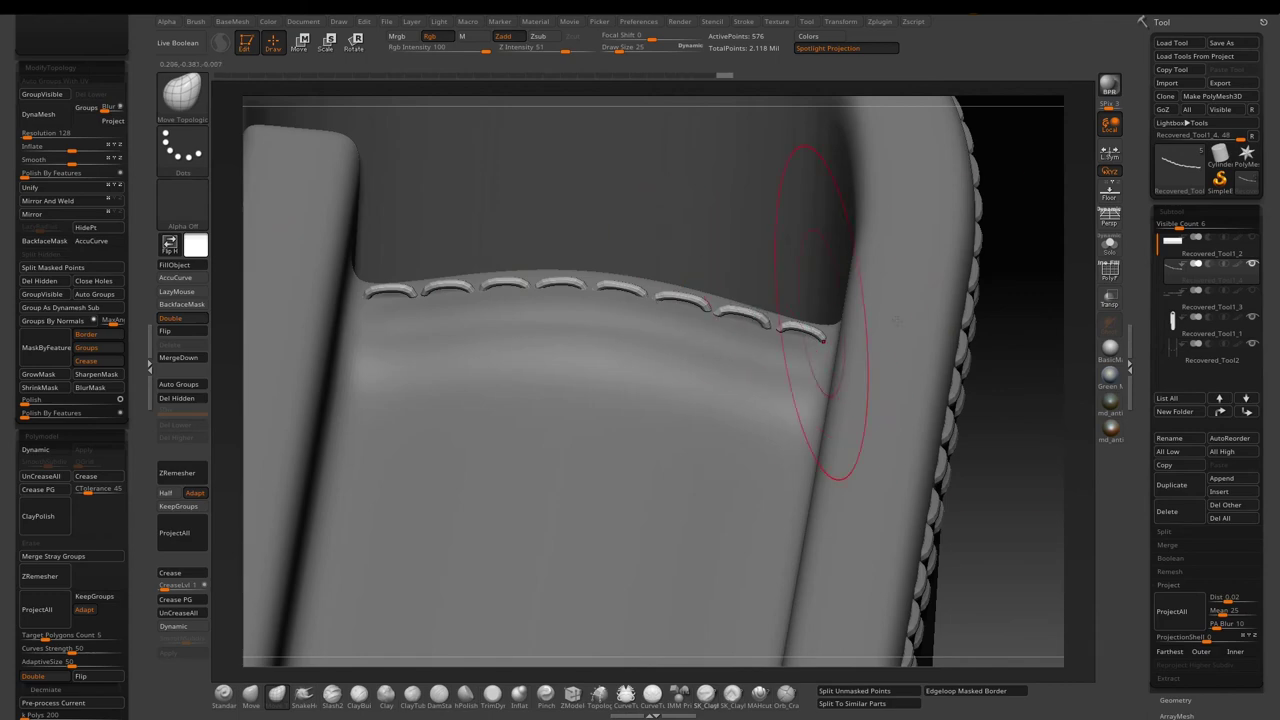
left_click_drag(1014, 368, 1014, 471)
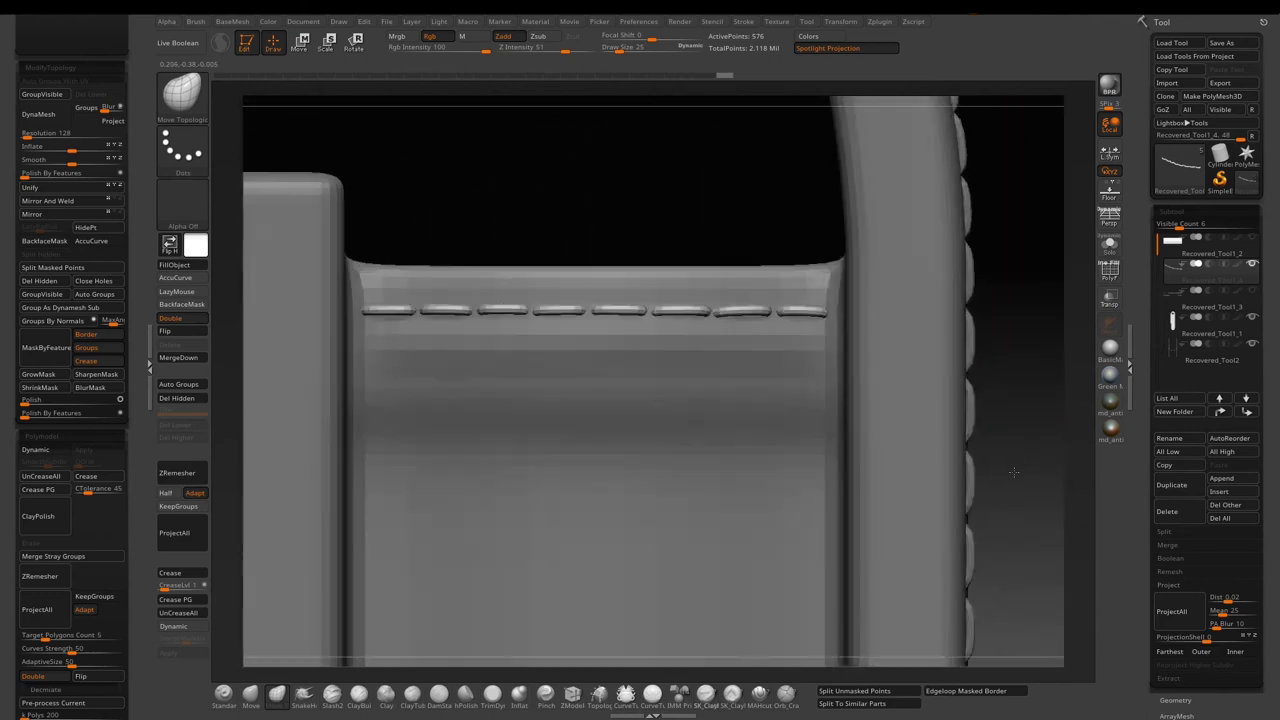
key("s")
left_click_drag(772, 322, 758, 322)
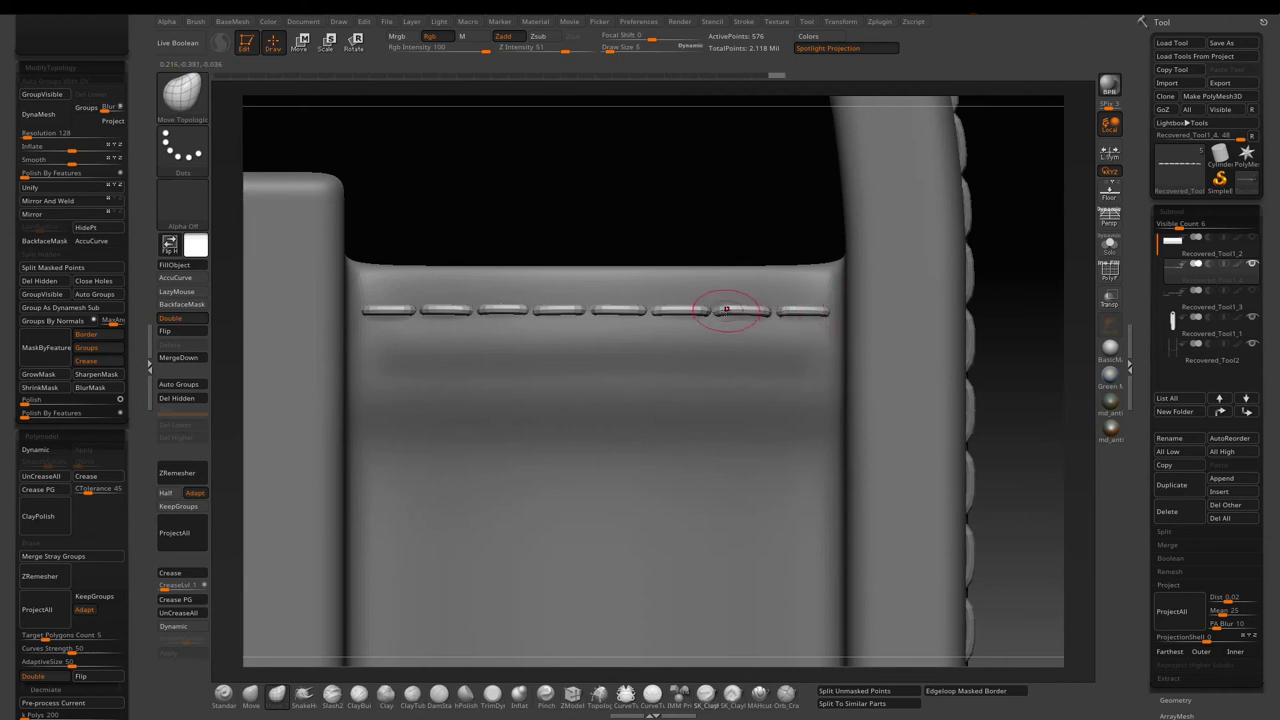
Duplicate the stitch row downward to form a second parallel row and nudge it against the band's surface
key("w")
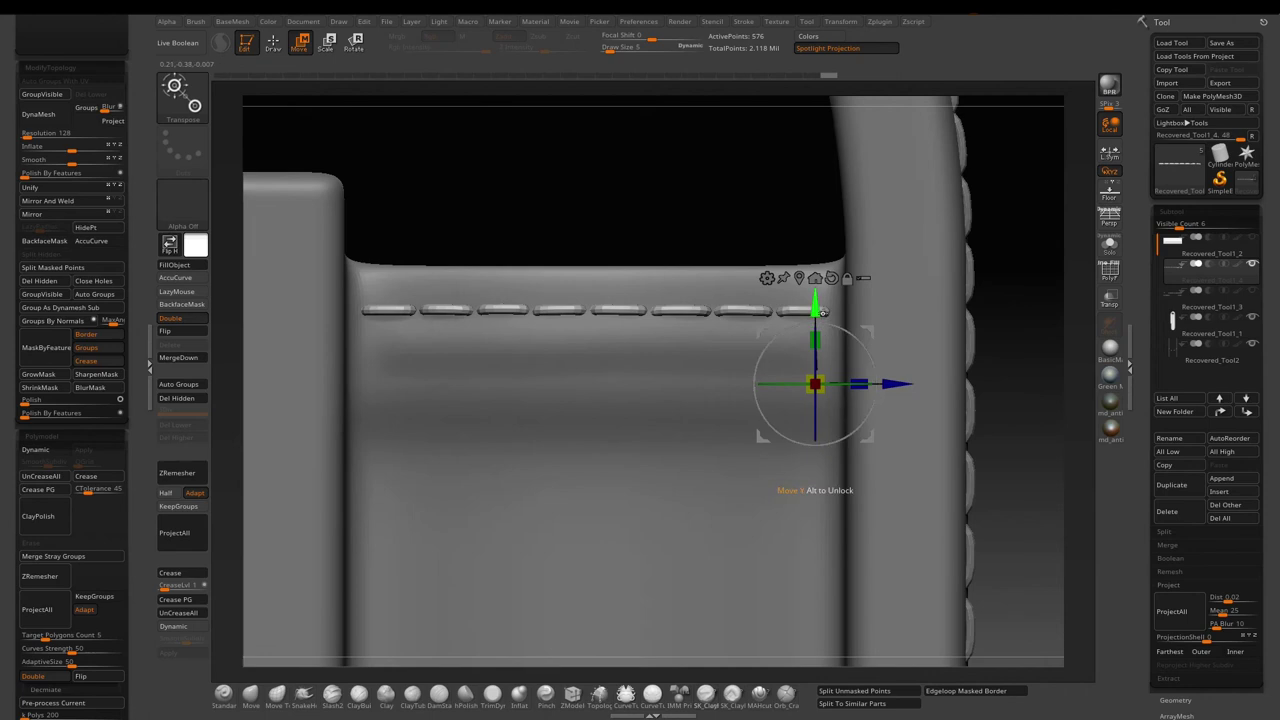
left_click_drag(820, 312, 817, 375, "ctrl")
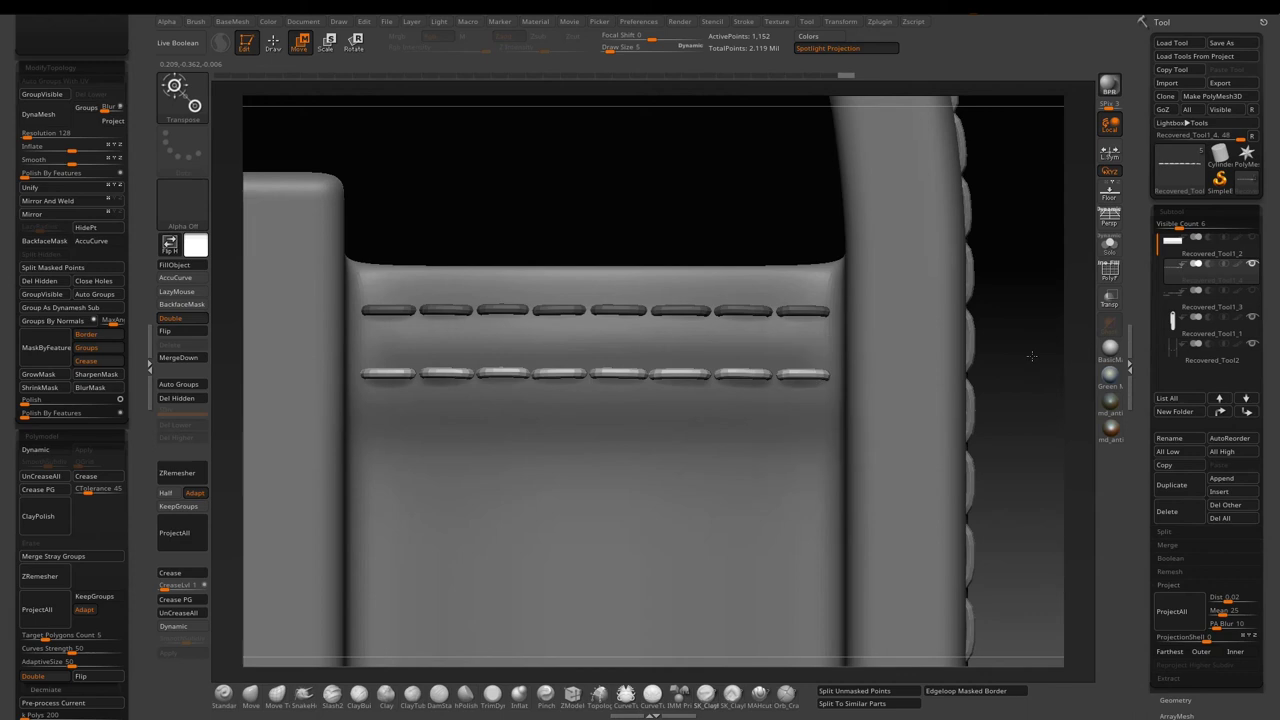
left_click_drag(1026, 365, 1072, 325)
left_click_drag(855, 414, 851, 418)
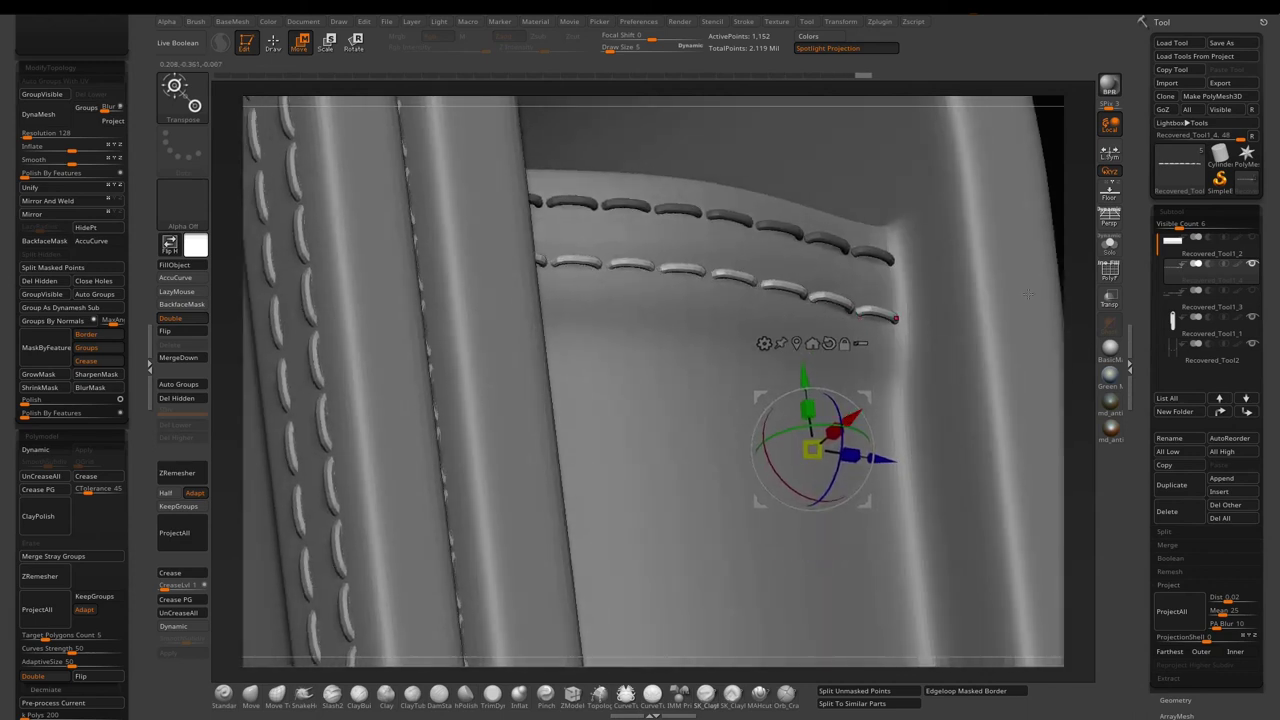
left_click_drag(1064, 168, 865, 322)
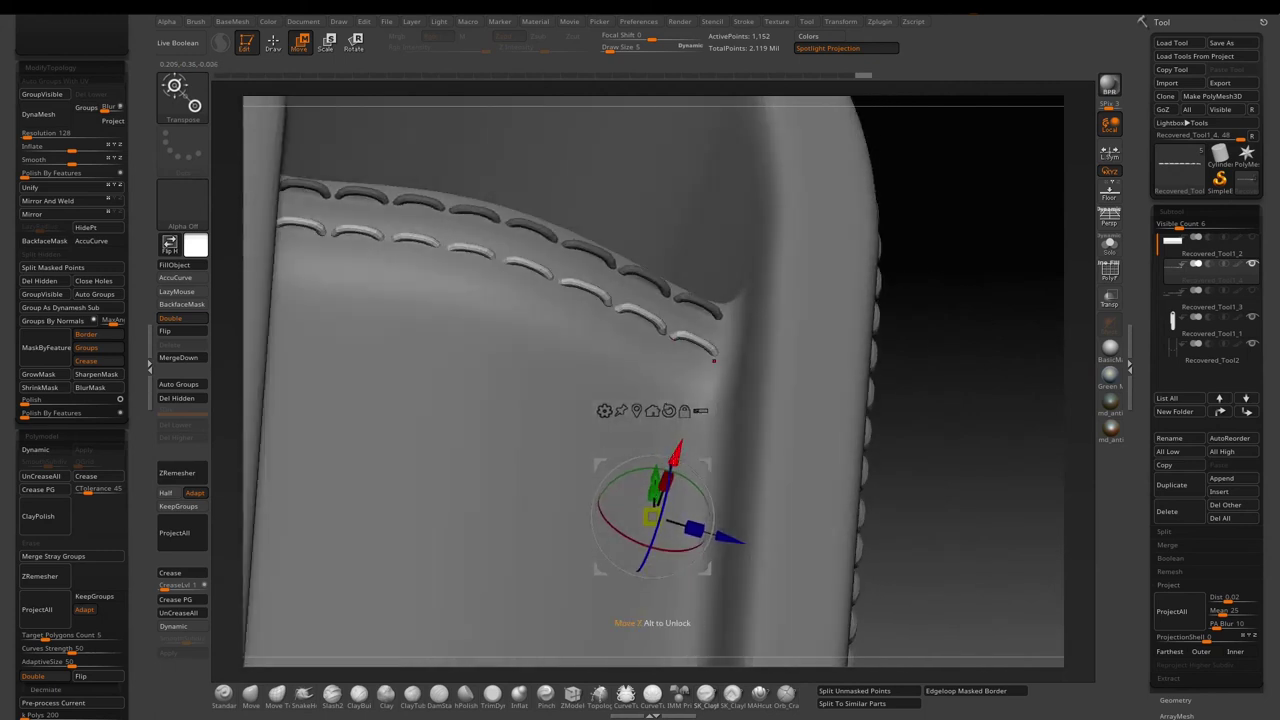
left_click_drag(676, 458, 676, 458)
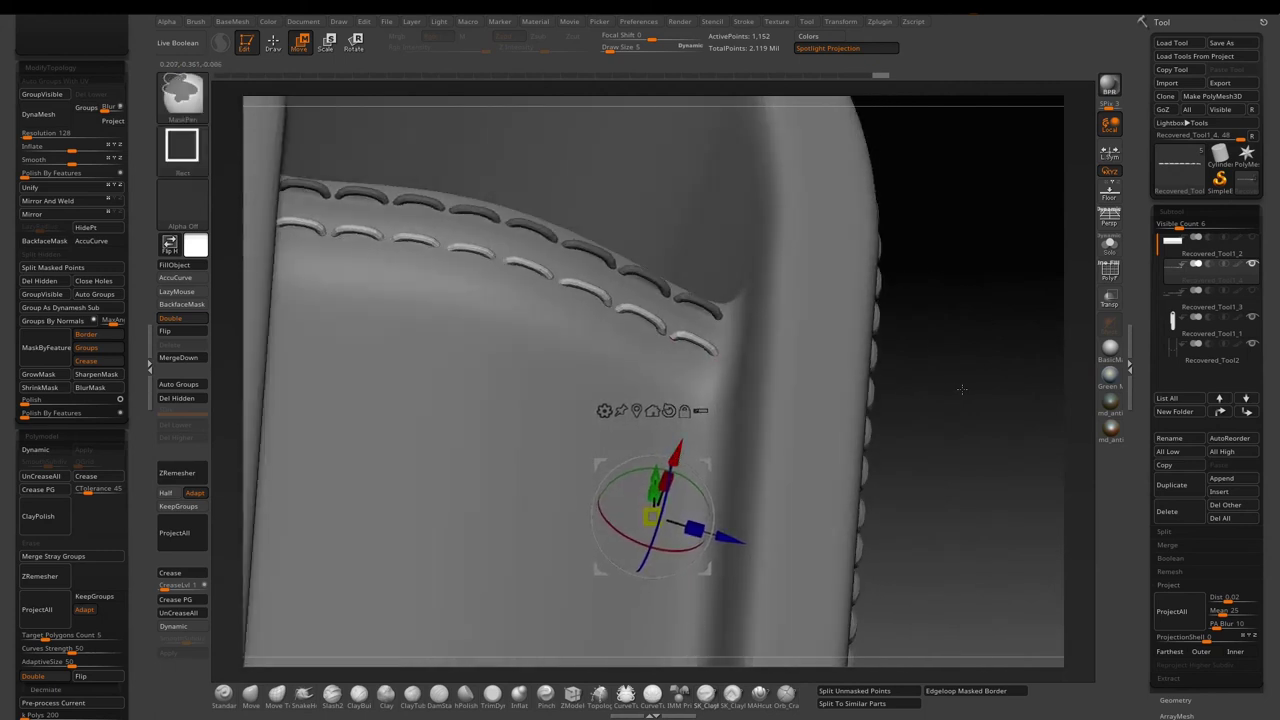
Invert the mask and seat the upper stitch row on the band using the gizmo and the Move Topological brush at Draw Size 15
left_click(970, 389, "ctrl")
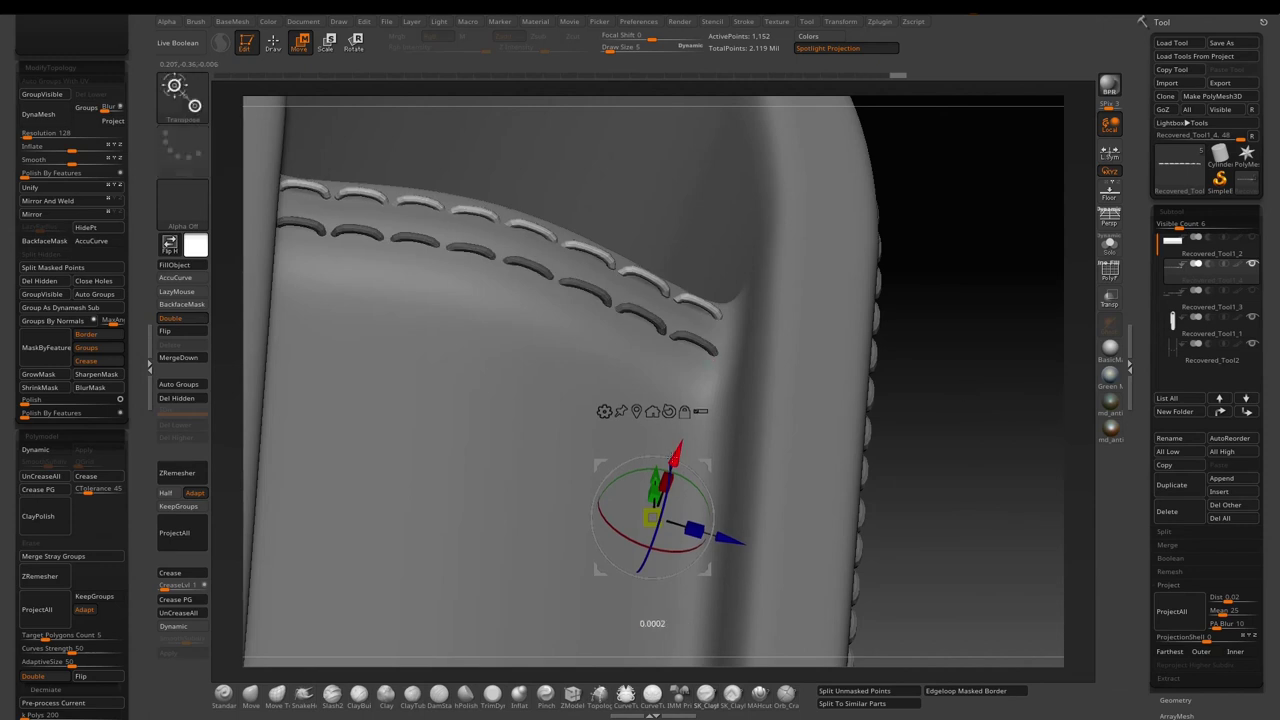
left_click_drag(676, 458, 675, 459)
left_click_drag(991, 423, 1024, 414)
left_click(270, 692)
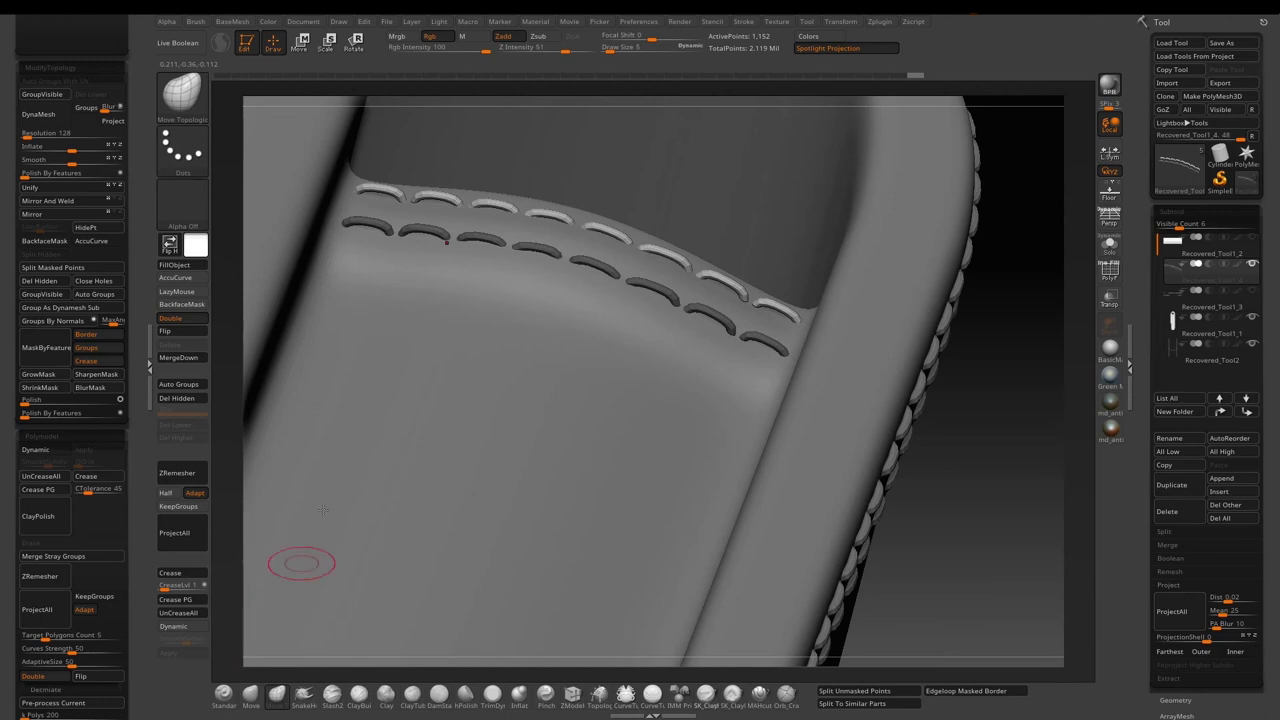
key("s")
left_click_drag(413, 176, 420, 176)
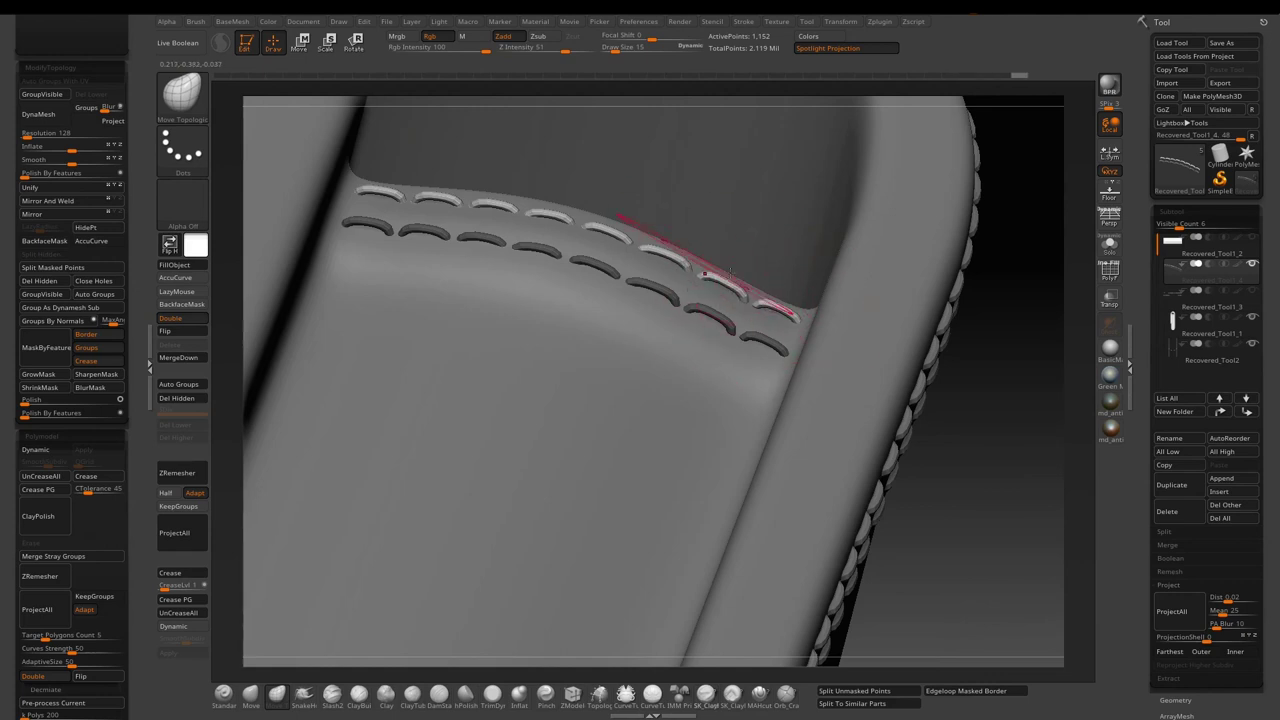
left_click_drag(730, 272, 733, 270)
Select the pouch and sculpt a fine crease along both band stitch rows with the Standard brush at Draw Size 3
mouse_move(951, 403)
left_mouse_down()
mouse_move(998, 467)
mouse_move(948, 366)
mouse_move(934, 375)
mouse_move(980, 389)
left_mouse_up()
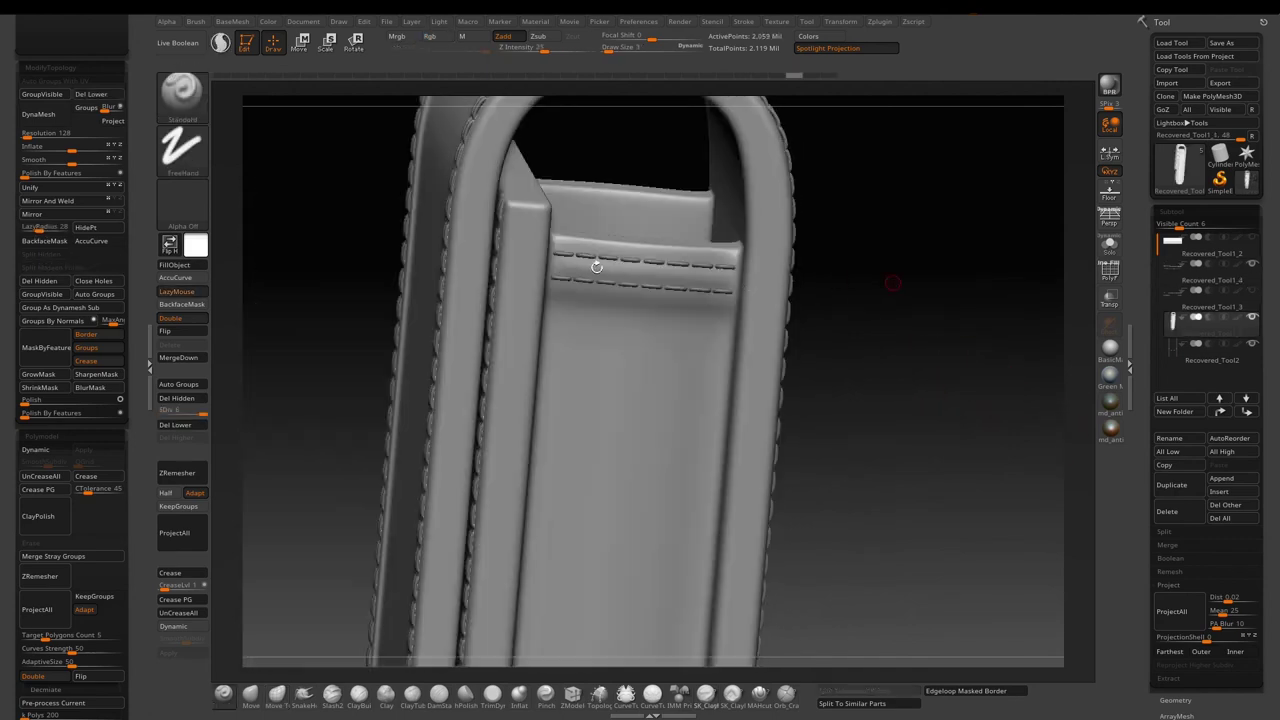
left_click_drag(830, 283, 860, 314)
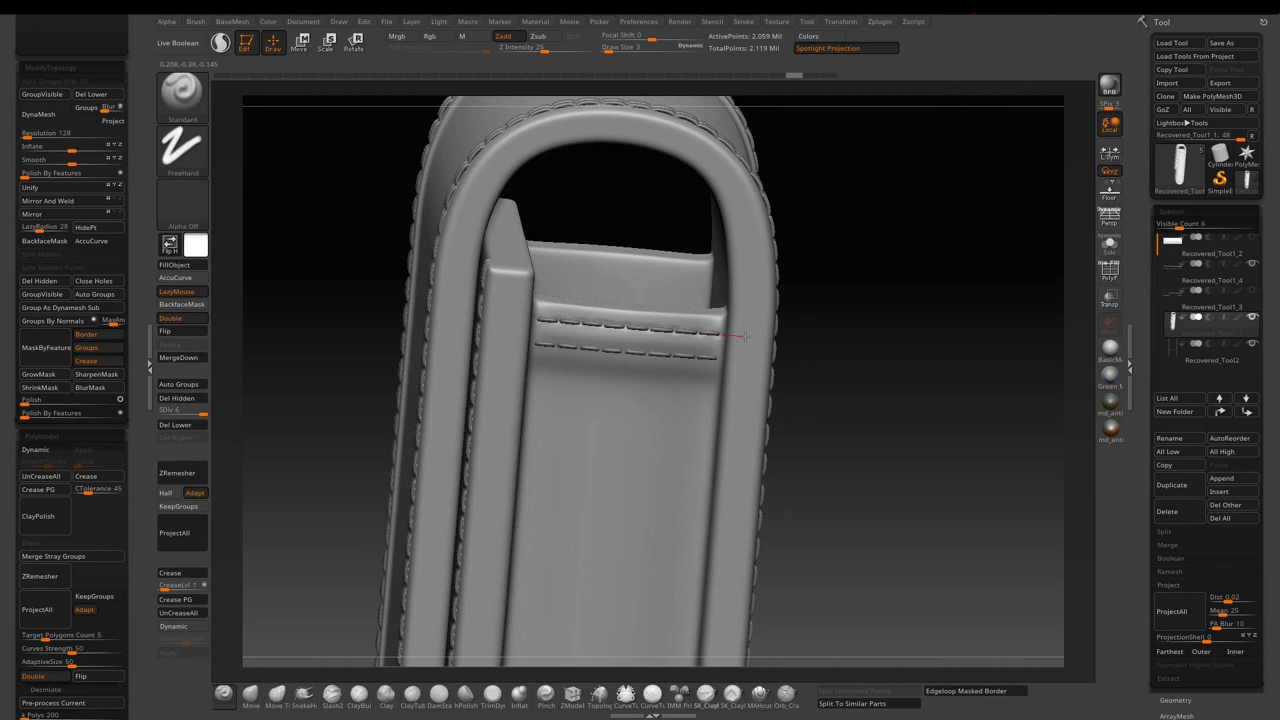
left_click_drag(851, 330, 922, 347)
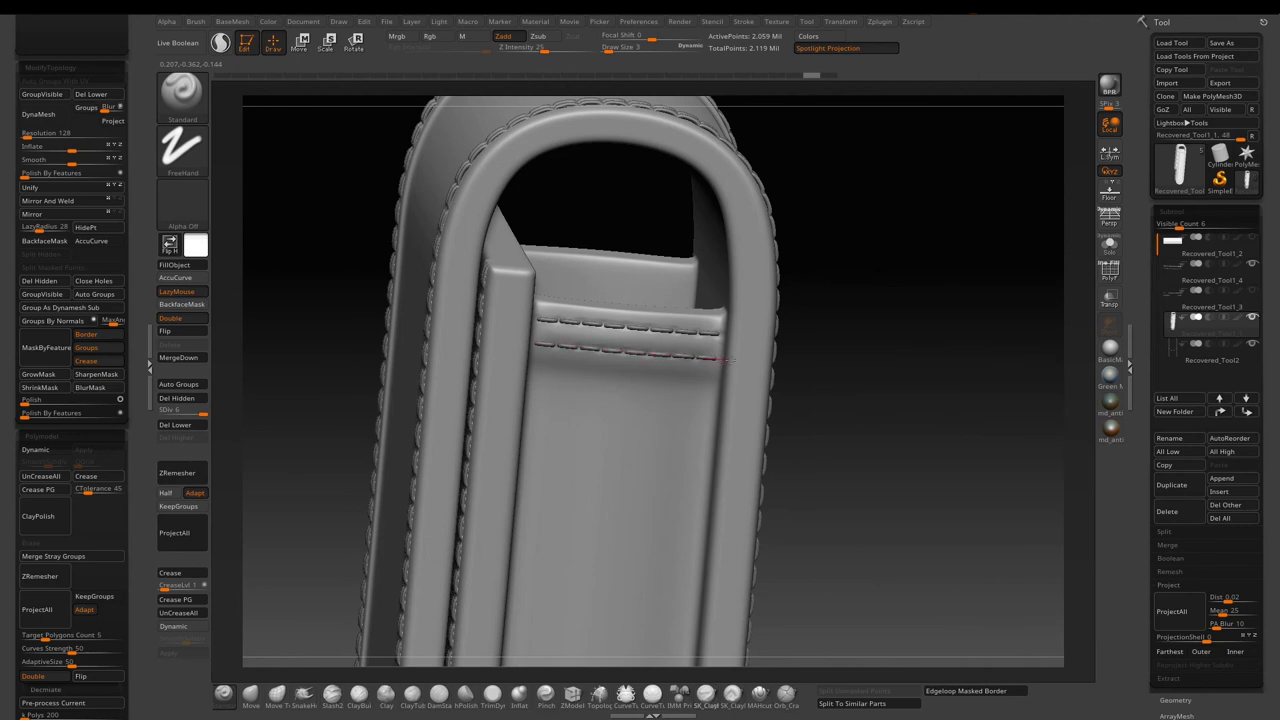
left_click_drag(847, 342, 909, 317)
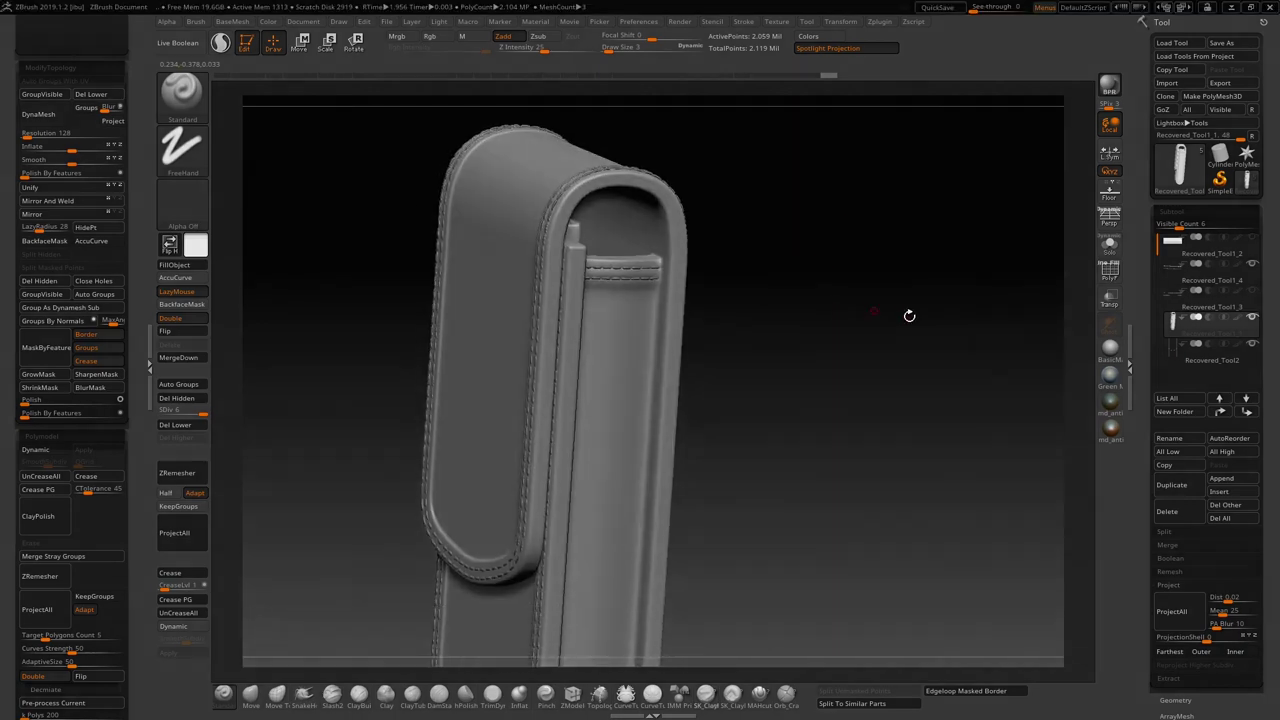